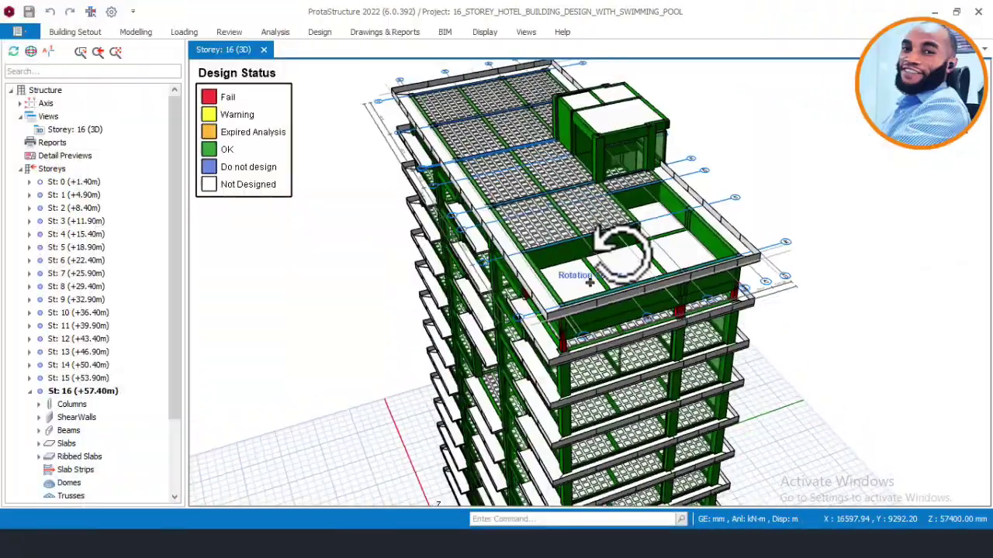
- Inspect the design status colours of the 16-storey building in 3D from several sides and the roof
middle_drag(620, 252, 632, 301)
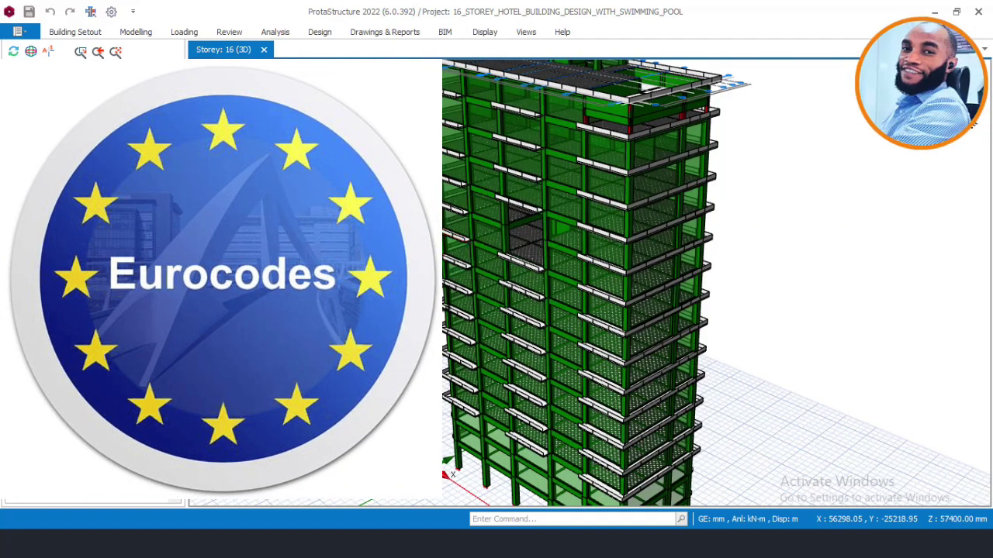
middle_drag(504, 293, 572, 339)
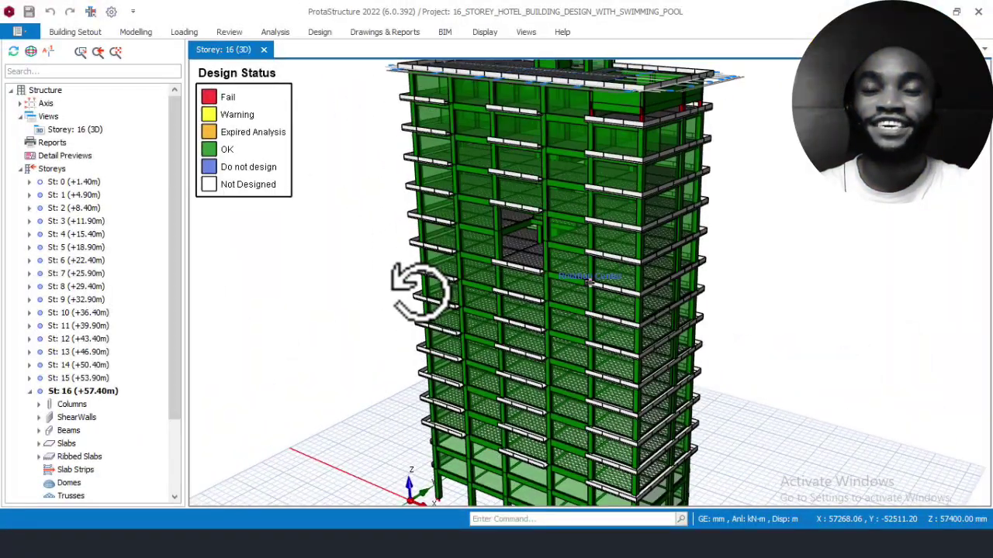
middle_drag(574, 232, 570, 248)
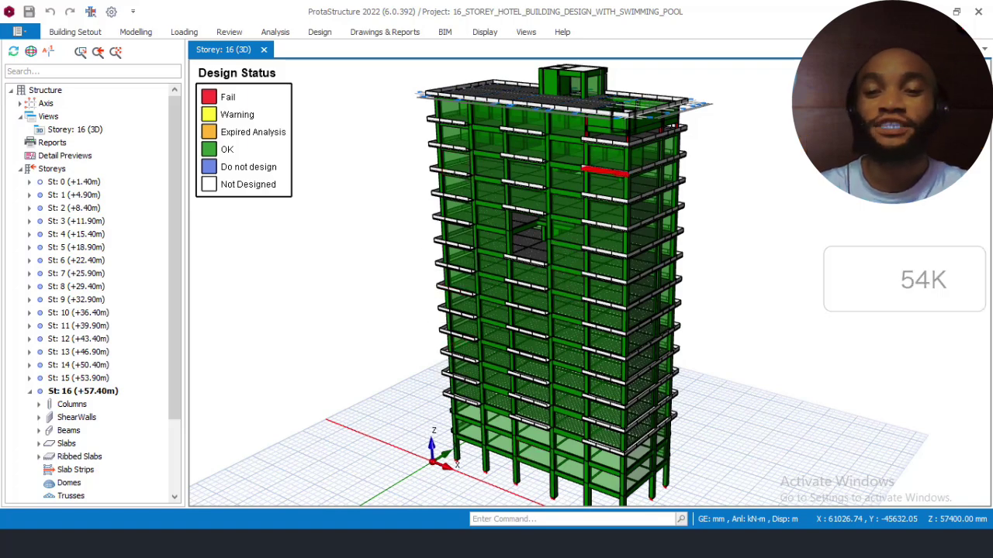
scroll(636, 155, up, 2)
scroll(647, 188, down, 1)
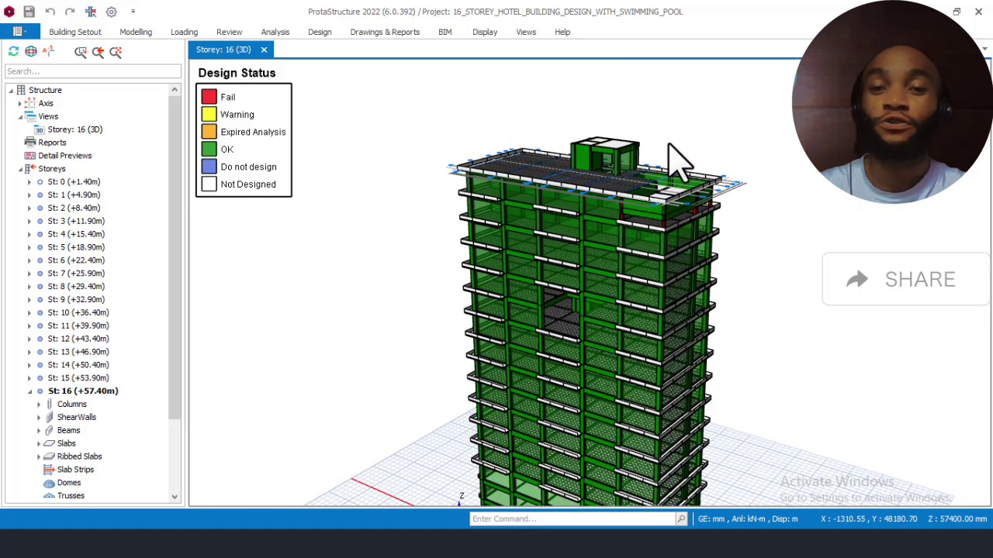
scroll(702, 155, up, 1)
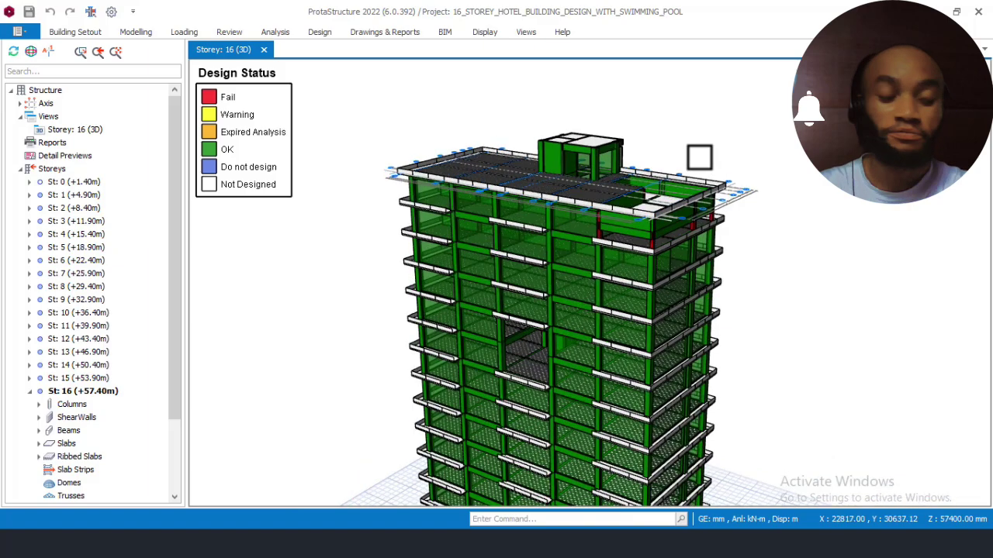
middle_drag(698, 225, 725, 205)
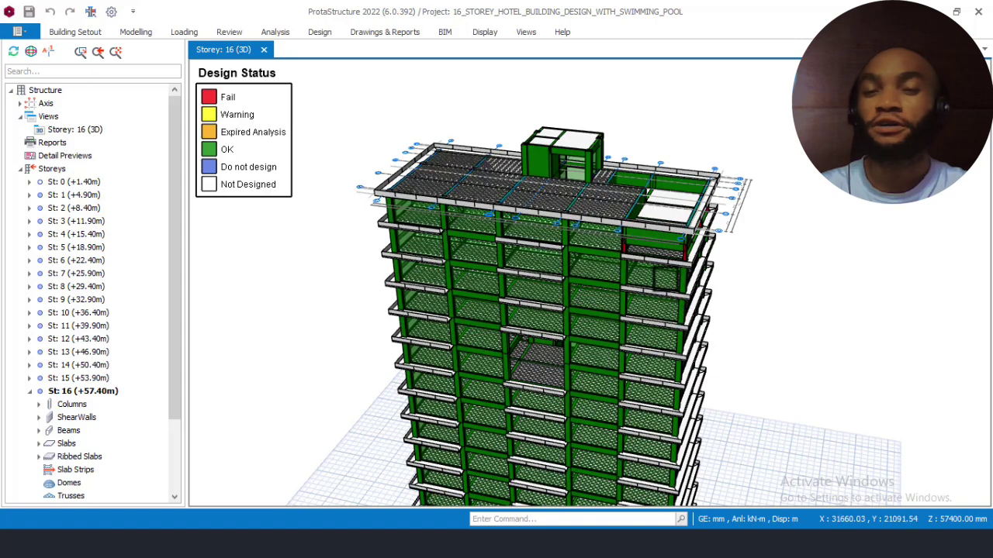
click(660, 256)
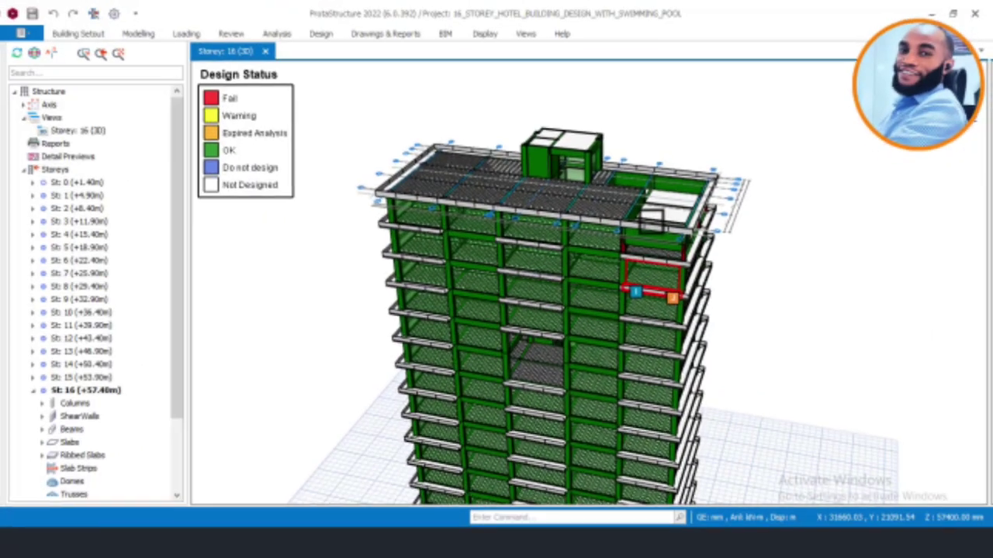
scroll(654, 261, up, 2)
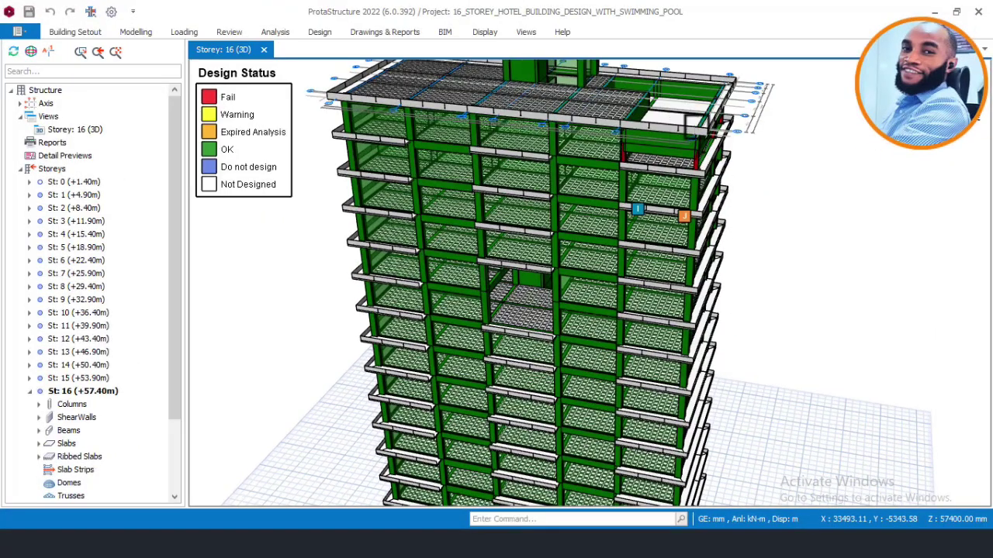
click(731, 107)
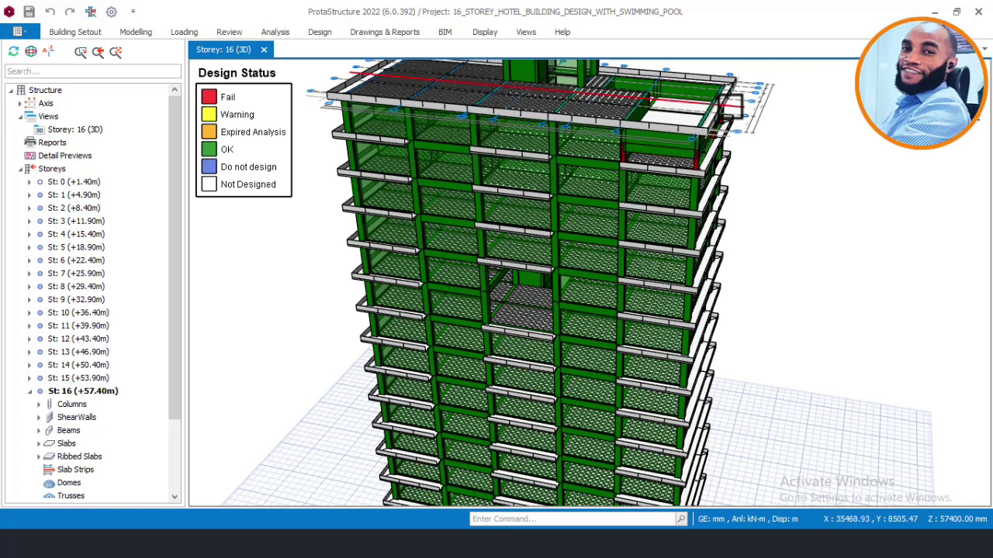
key(Escape)
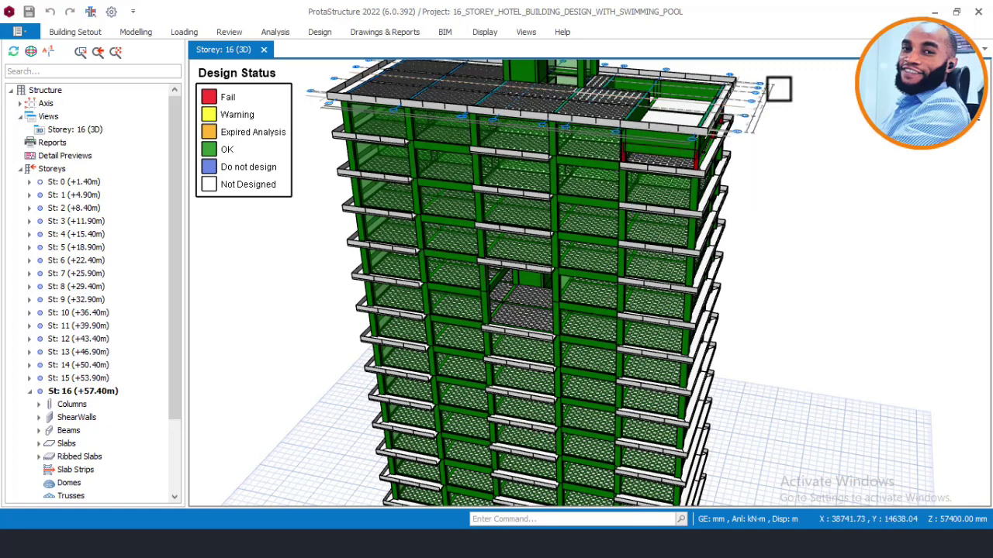
middle_drag(762, 91, 749, 88)
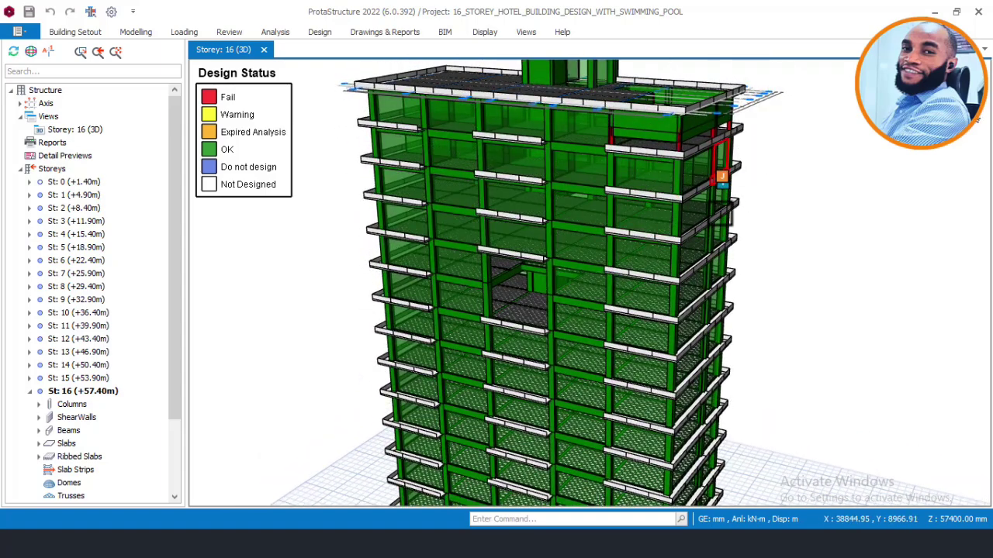
scroll(672, 232, down, 2)
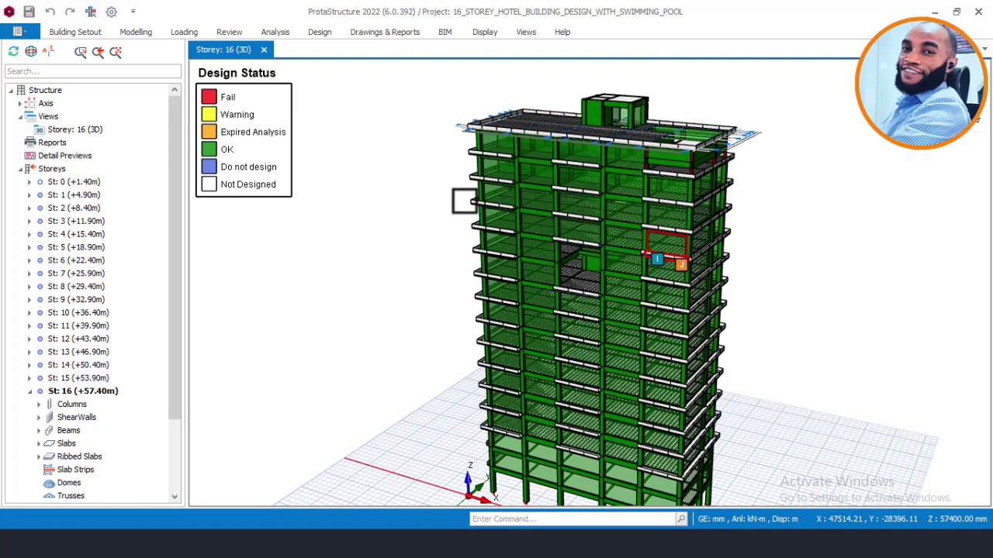
middle_drag(538, 214, 577, 184)
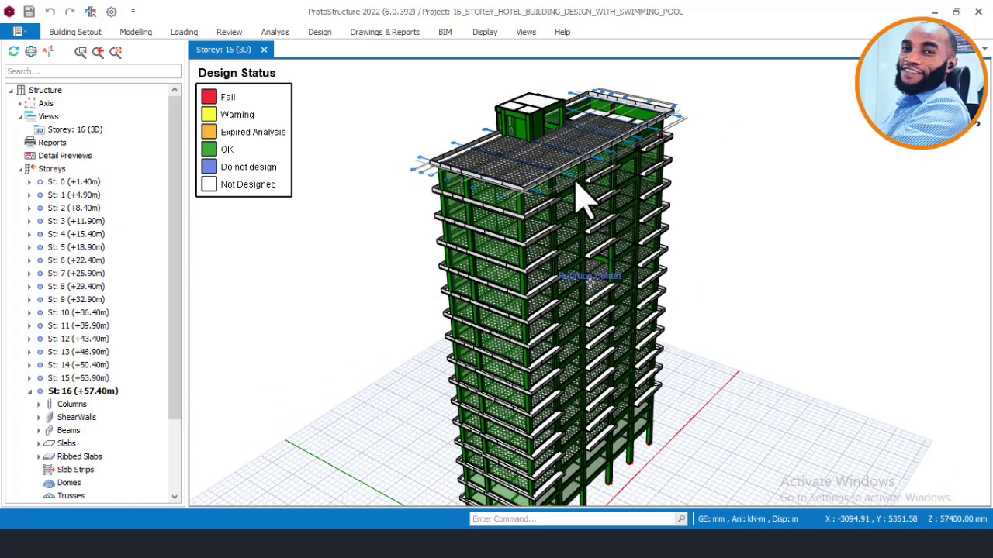
scroll(578, 166, up, 2)
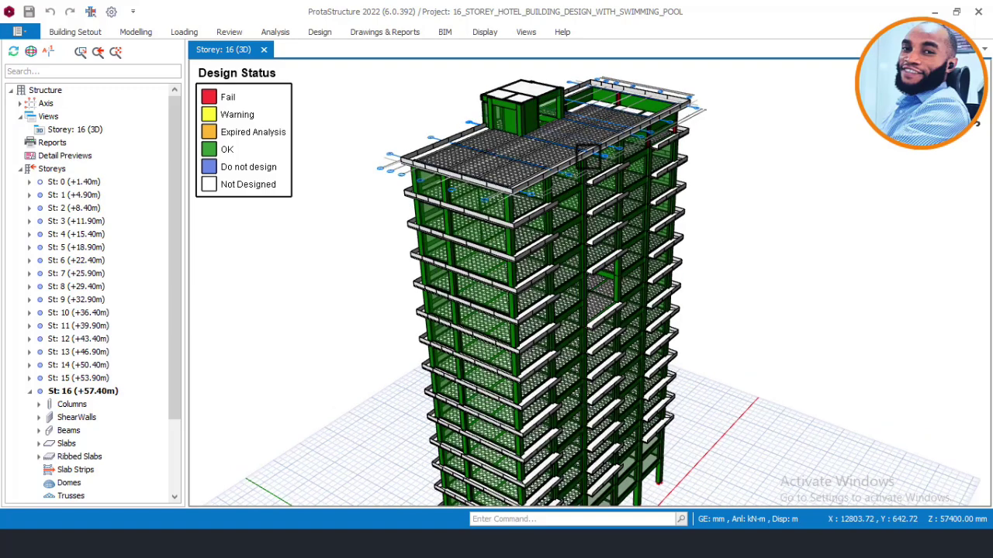
scroll(700, 95, up, 2)
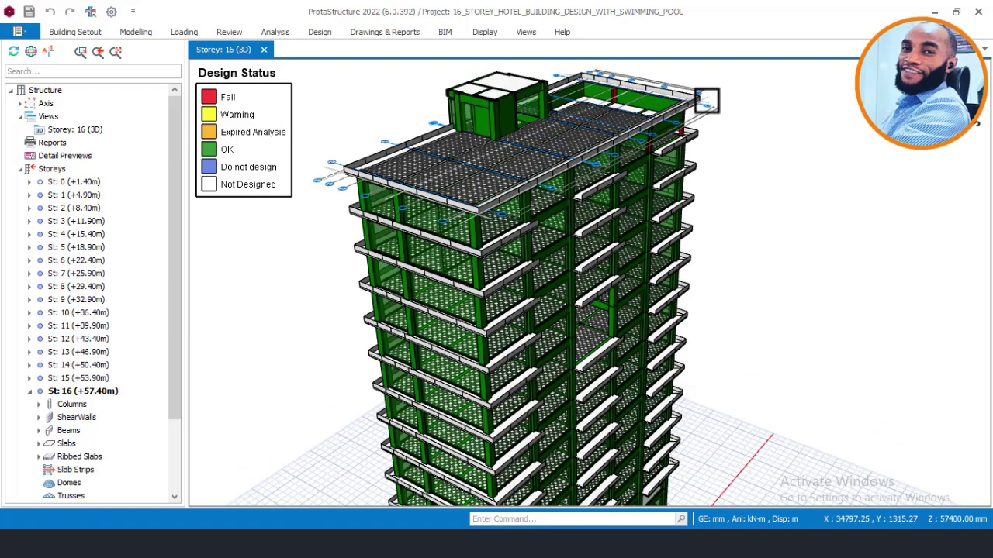
click(704, 101)
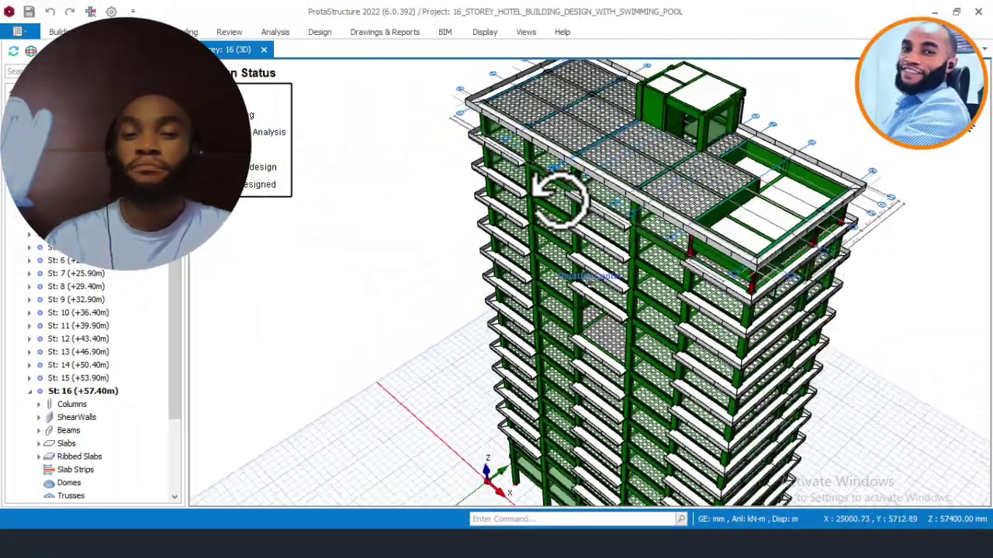
- Examine up close the failed columns supporting the rooftop swimming pool on storey 16
middle_drag(561, 199, 853, 166)
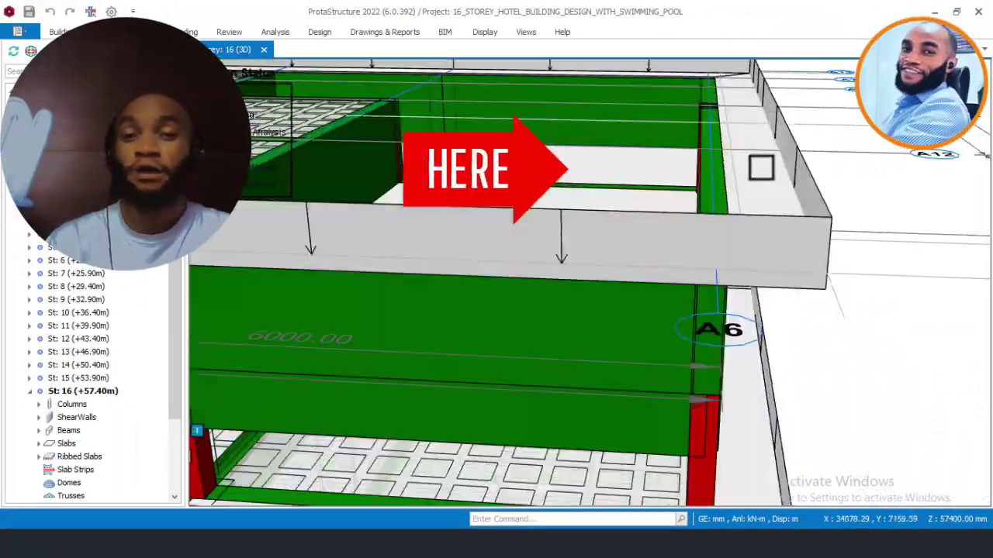
mouse_move(739, 184)
middle_down()
mouse_move(687, 188)
mouse_move(687, 166)
mouse_move(702, 162)
mouse_move(642, 224)
mouse_move(712, 386)
middle_up()
click(731, 348)
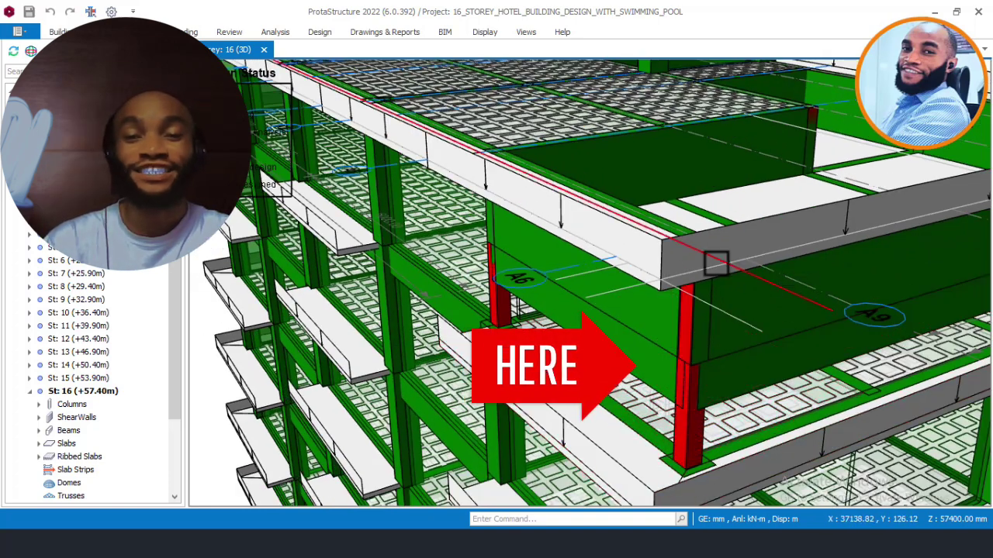
scroll(695, 266, down, 5)
middle_drag(688, 347, 739, 333)
scroll(770, 222, up, 3)
middle_drag(770, 223, 698, 333)
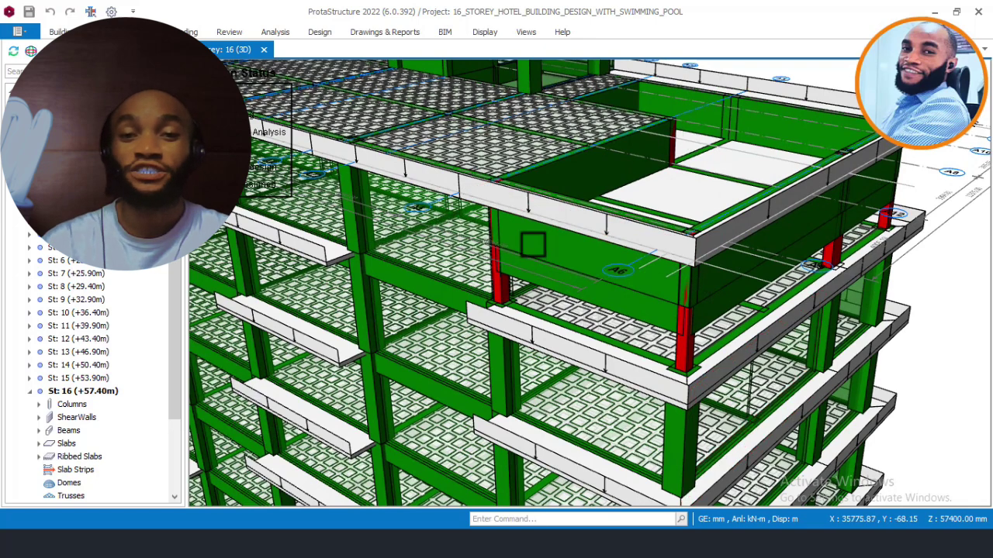
mouse_move(745, 178)
middle_down()
mouse_move(709, 211)
mouse_move(690, 213)
mouse_move(675, 194)
mouse_move(647, 204)
middle_up()
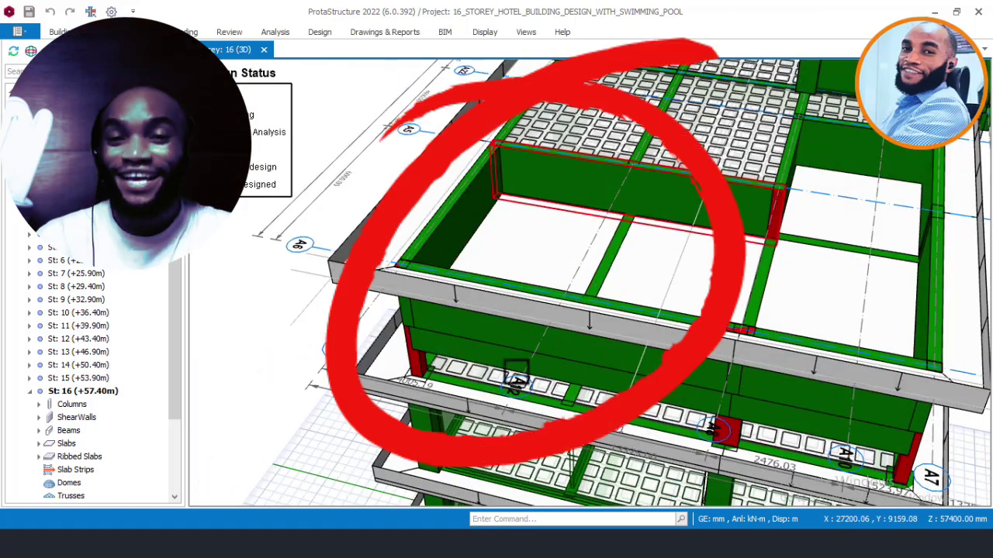
middle_drag(587, 321, 625, 306)
scroll(647, 333, up, 5)
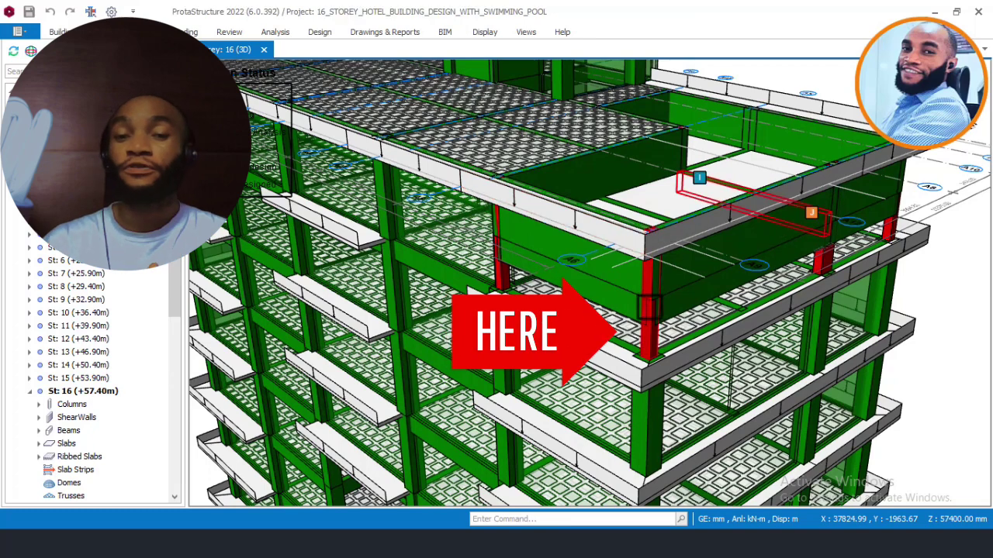
- Open the section design of failed corner column 16C18 under the pool and run its interactive reinforcement design
click(642, 328)
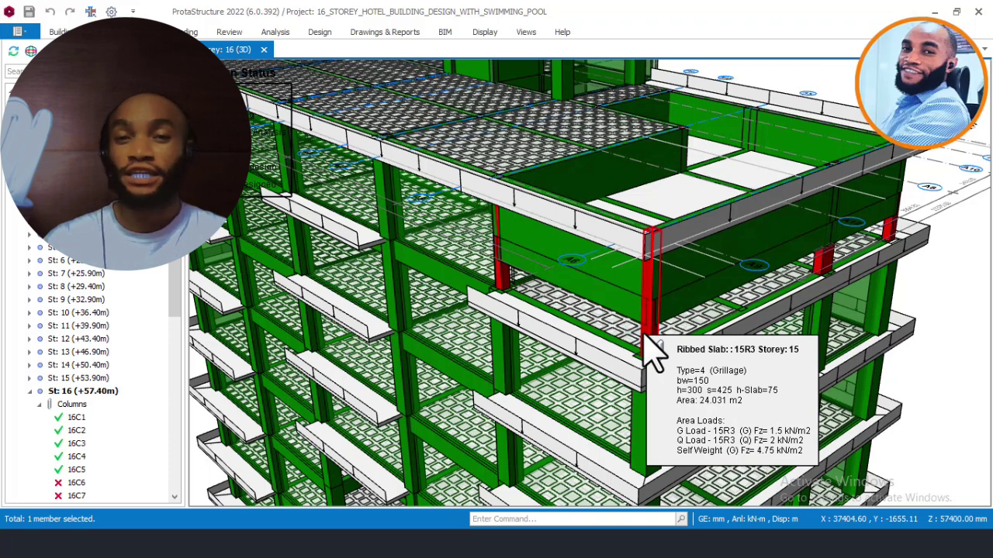
right_click(644, 339)
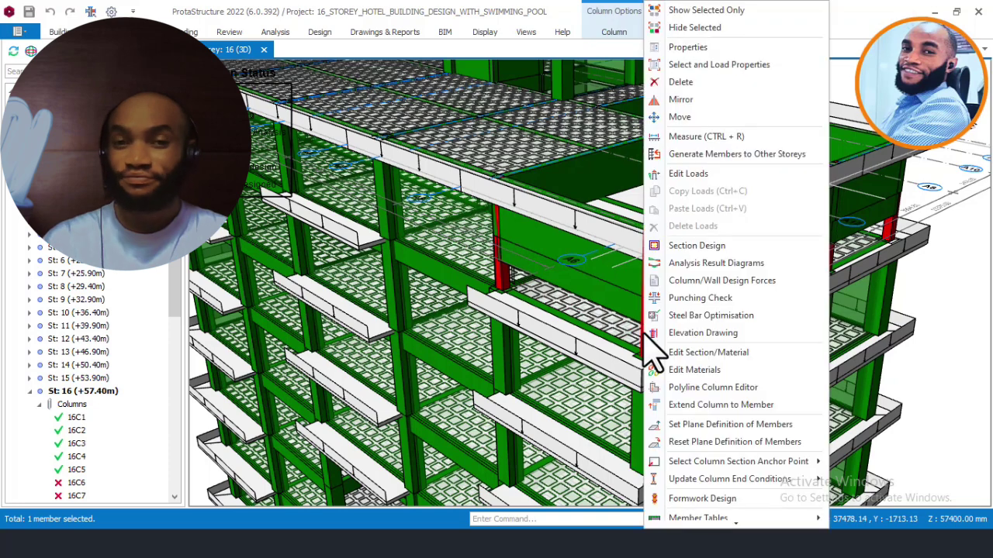
click(719, 247)
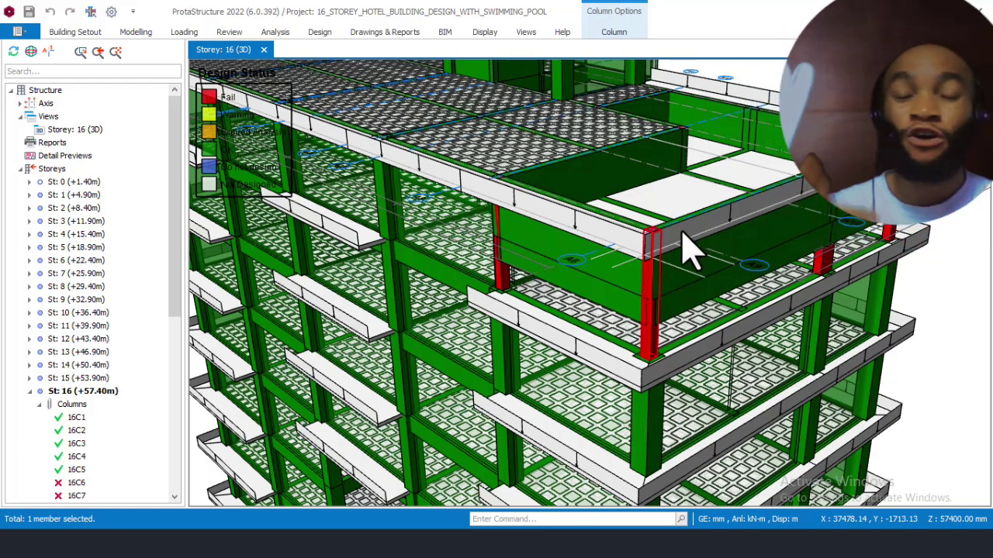
double_click(580, 219)
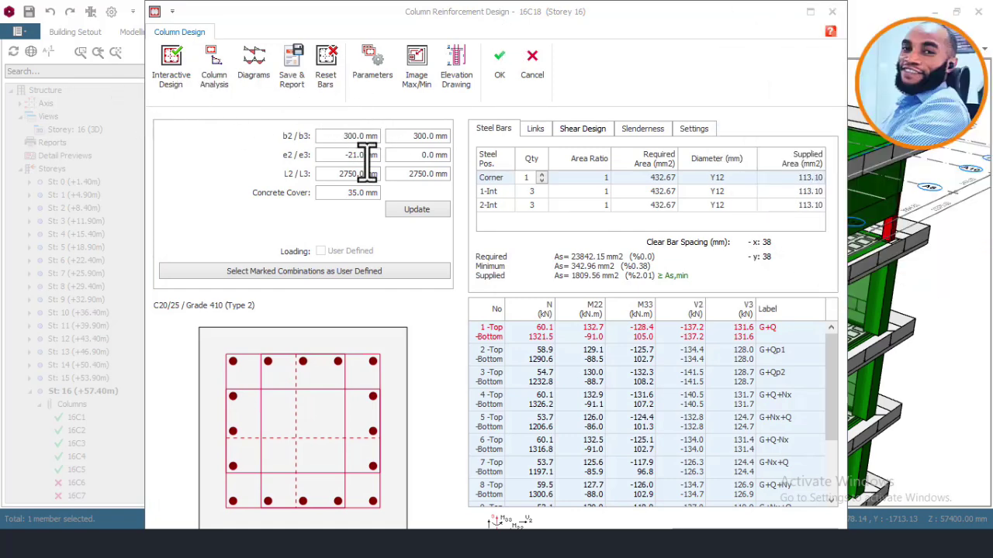
click(175, 74)
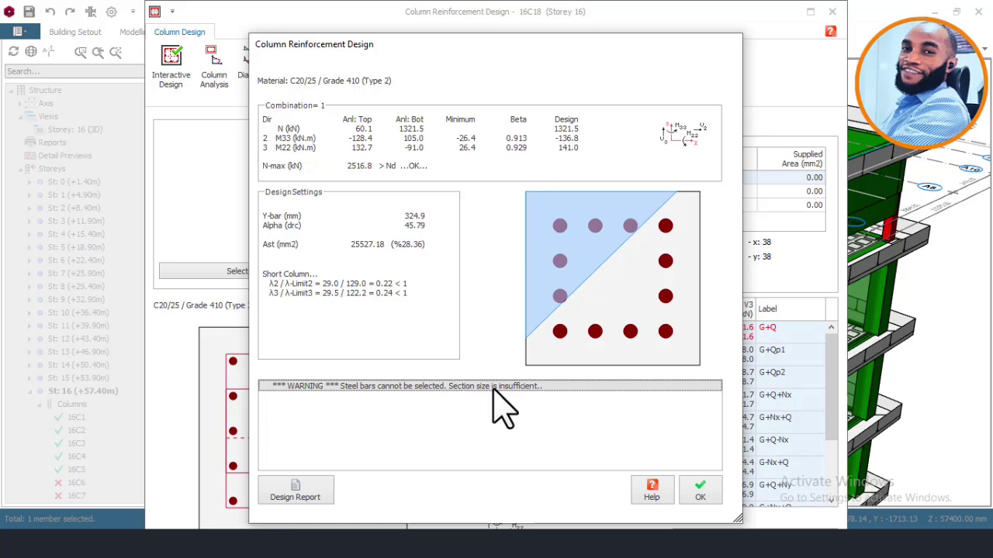
click(697, 492)
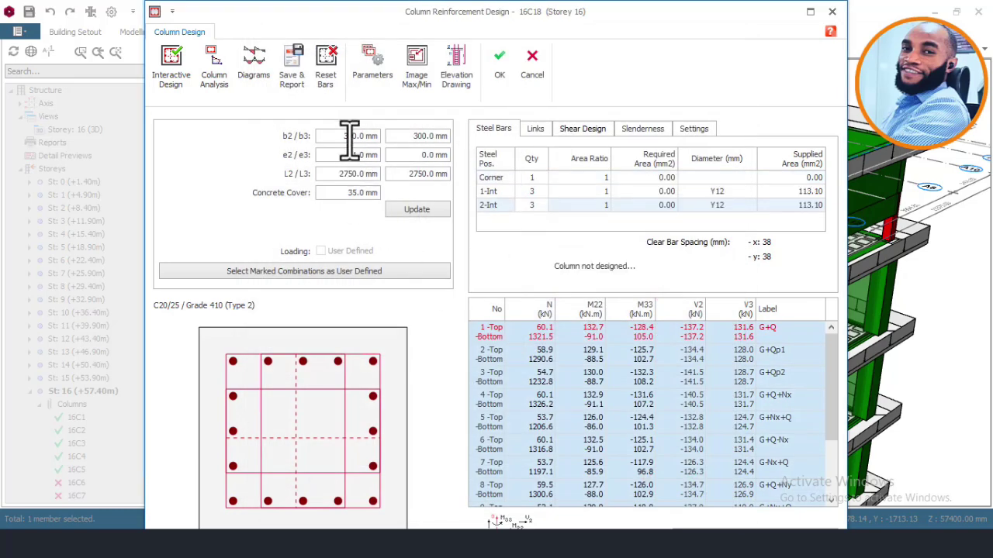
- Enlarge the column section to 400 mm for both b2 and b3, update it and reset its steel bars
drag(341, 140, 353, 140)
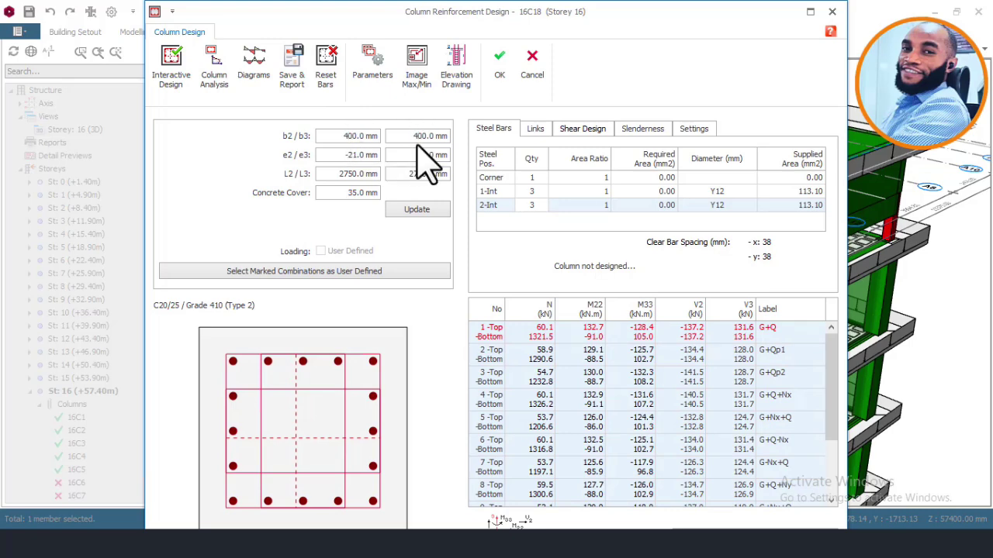
click(419, 211)
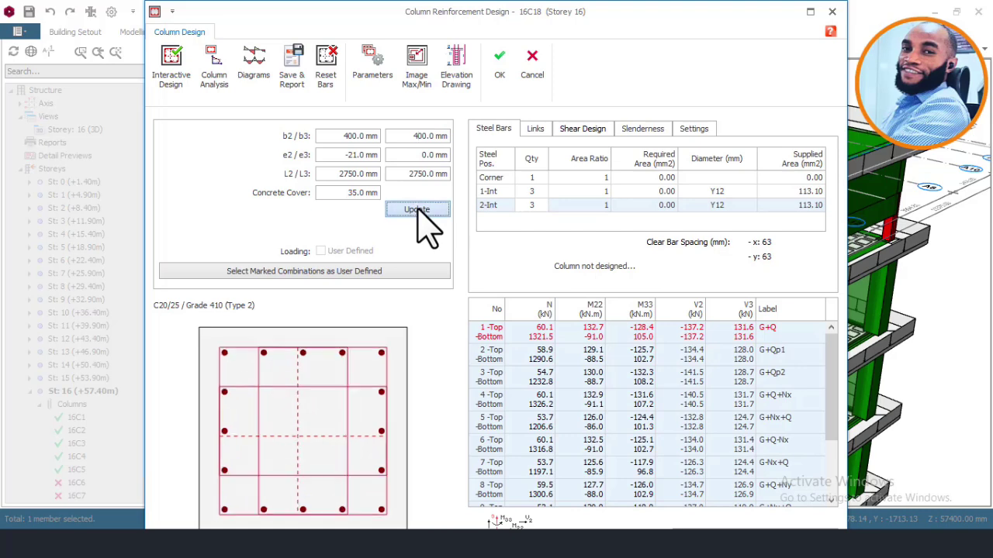
click(326, 68)
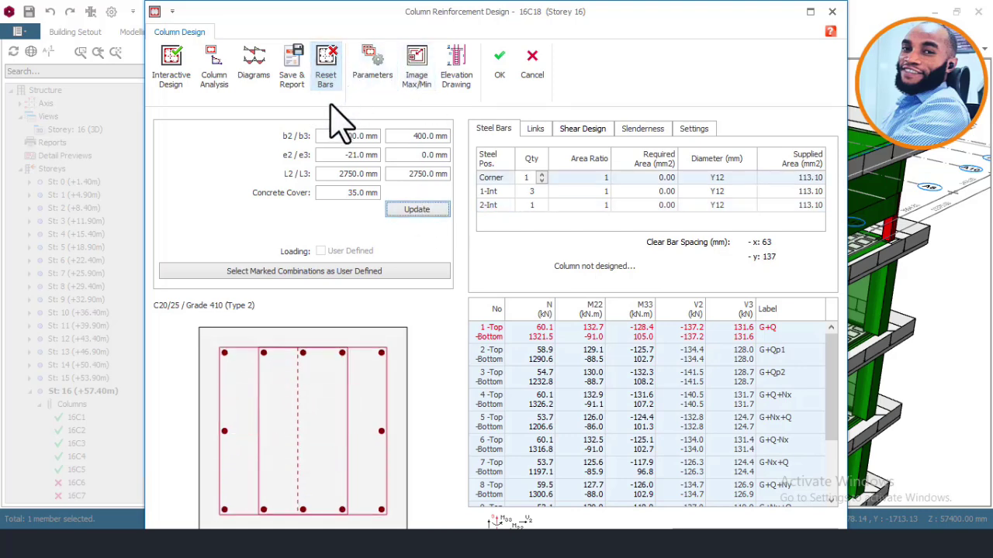
- Rerun the interactive design of column 16C18, accept the reinforcement and return to the 3D model with the column deselected
click(178, 75)
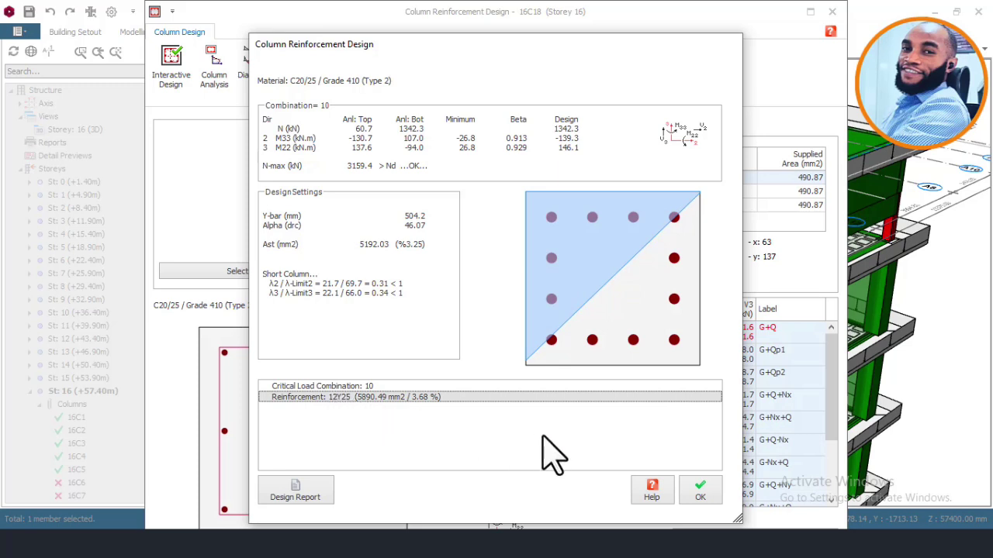
click(701, 490)
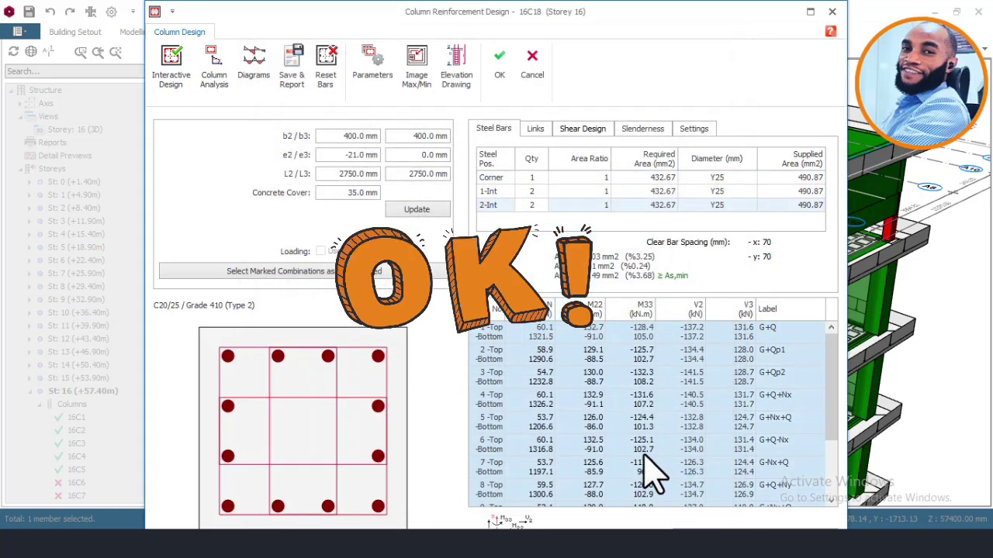
click(501, 73)
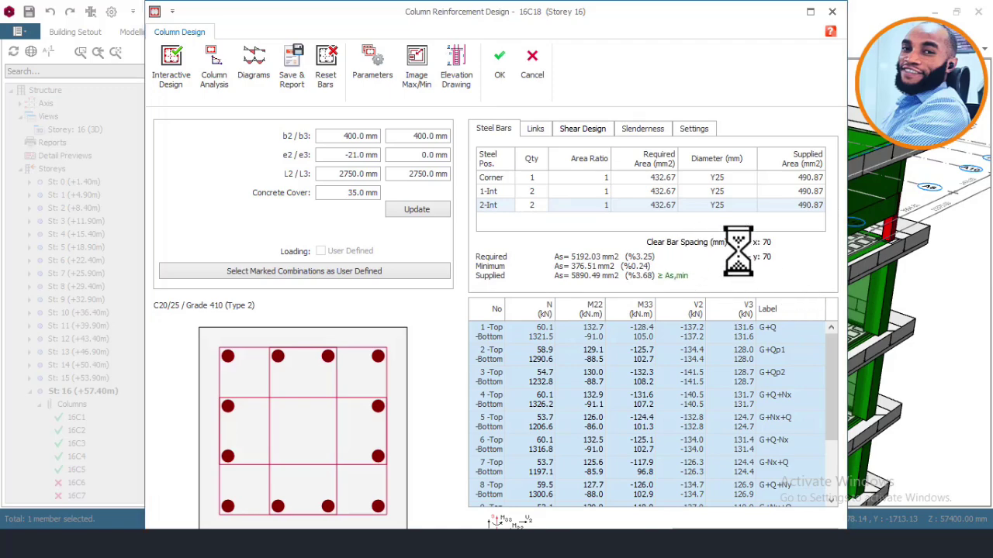
key(Escape)
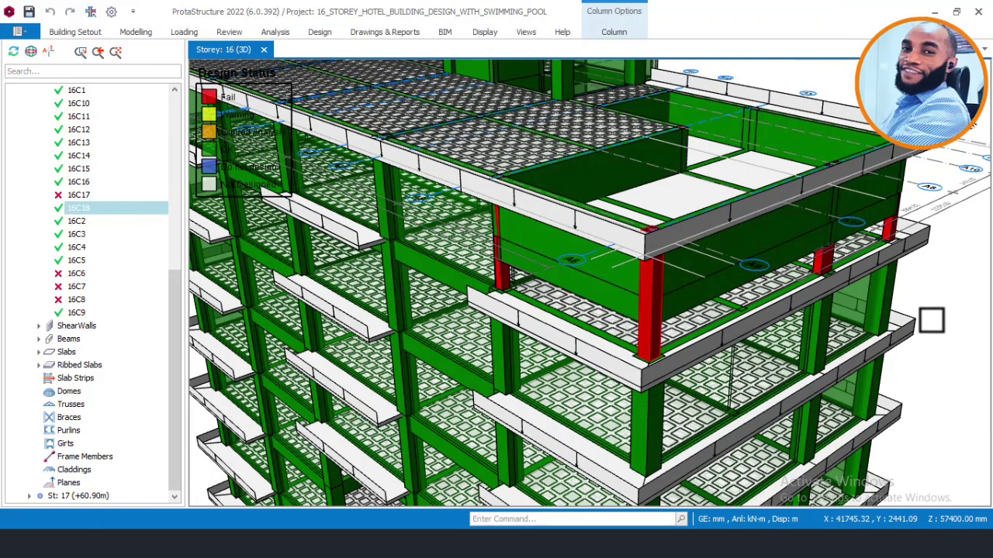
key(Escape)
scroll(667, 315, up, 3)
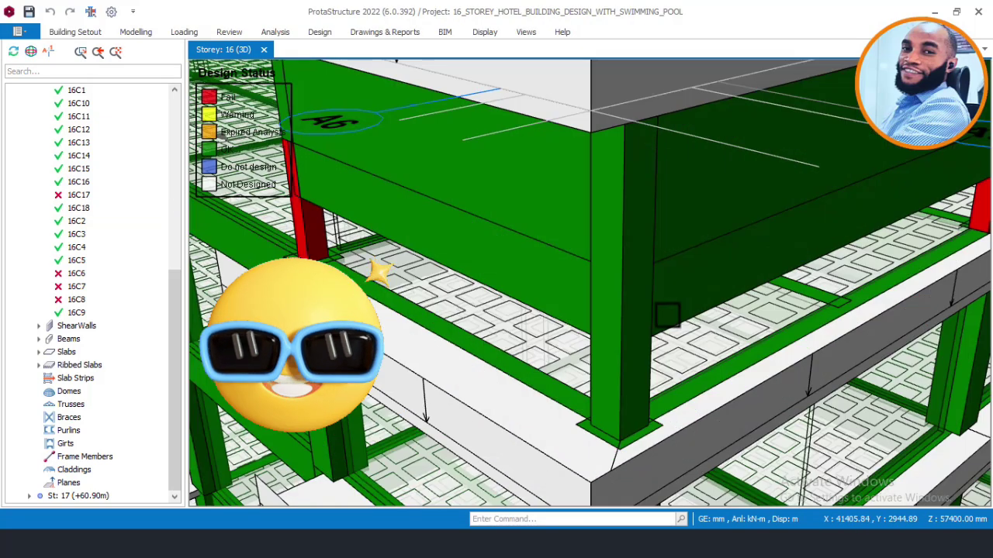
- Select failed column 16C17 beneath the swimming pool and open its section design
scroll(667, 315, up, 2)
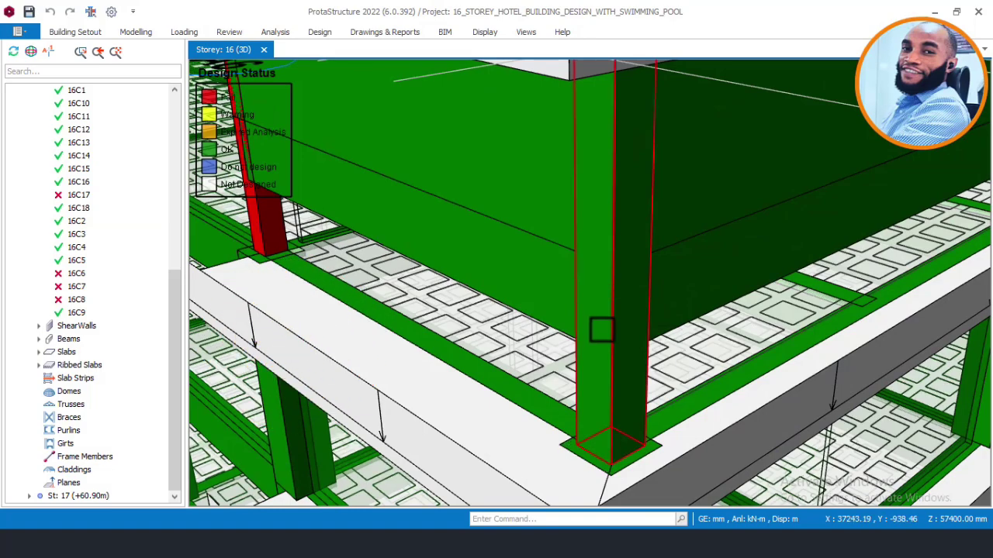
mouse_move(602, 331)
scroll(602, 330, down, 5)
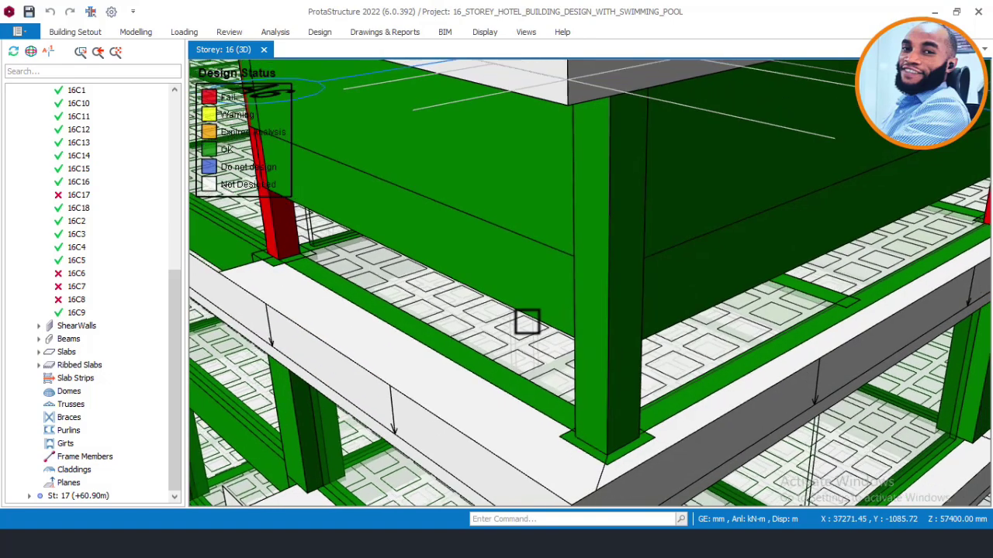
scroll(538, 332, down, 3)
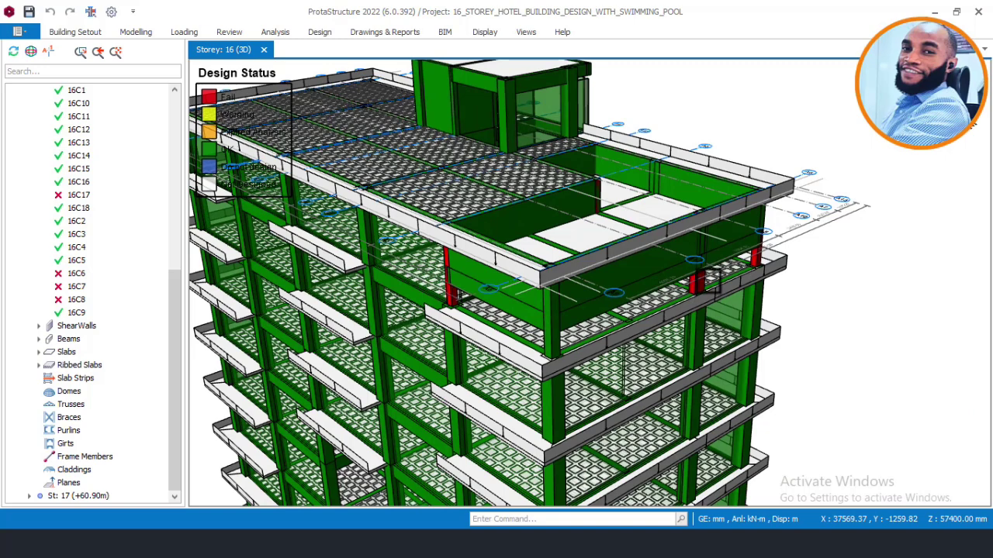
scroll(455, 295, up, 3)
scroll(456, 295, up, 4)
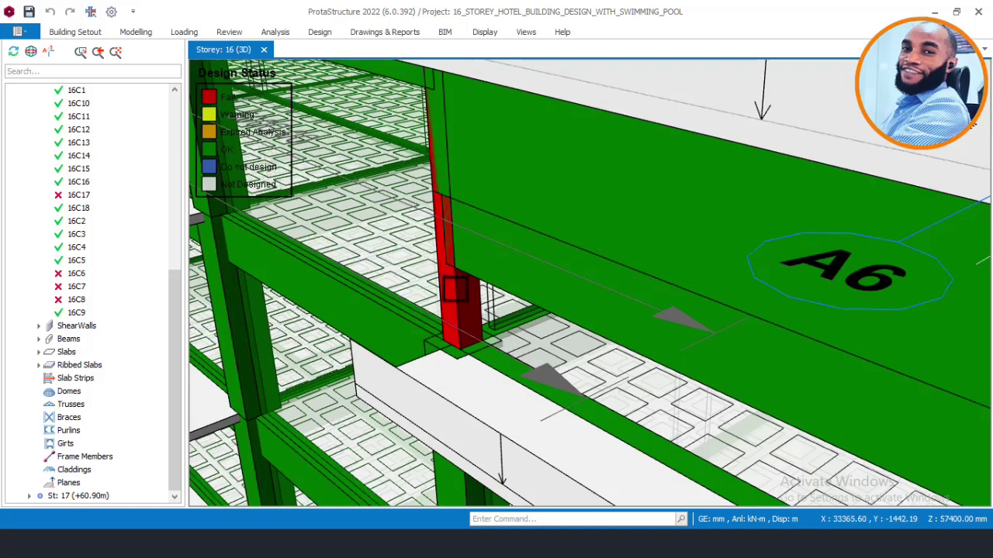
click(456, 287)
right_click(453, 287)
key(Escape)
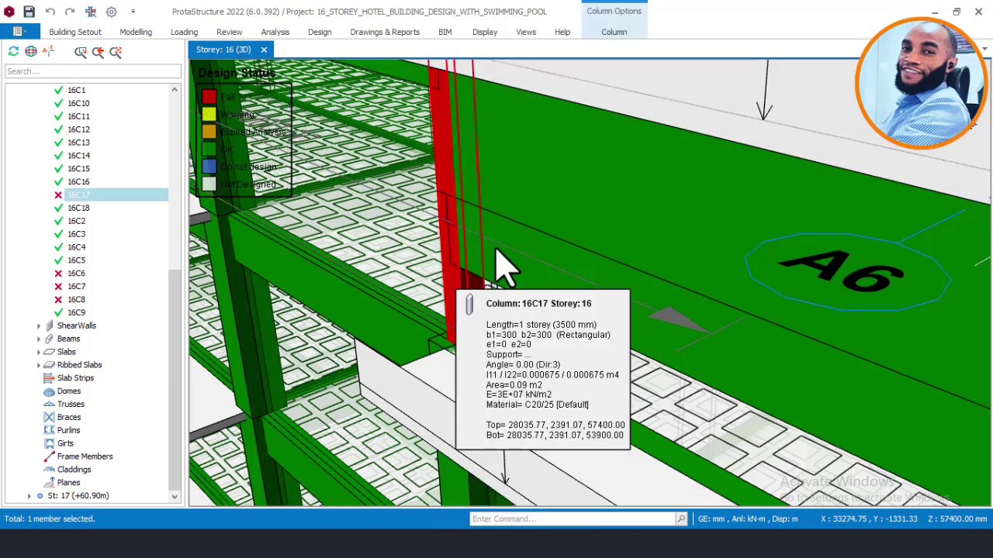
double_click(441, 273)
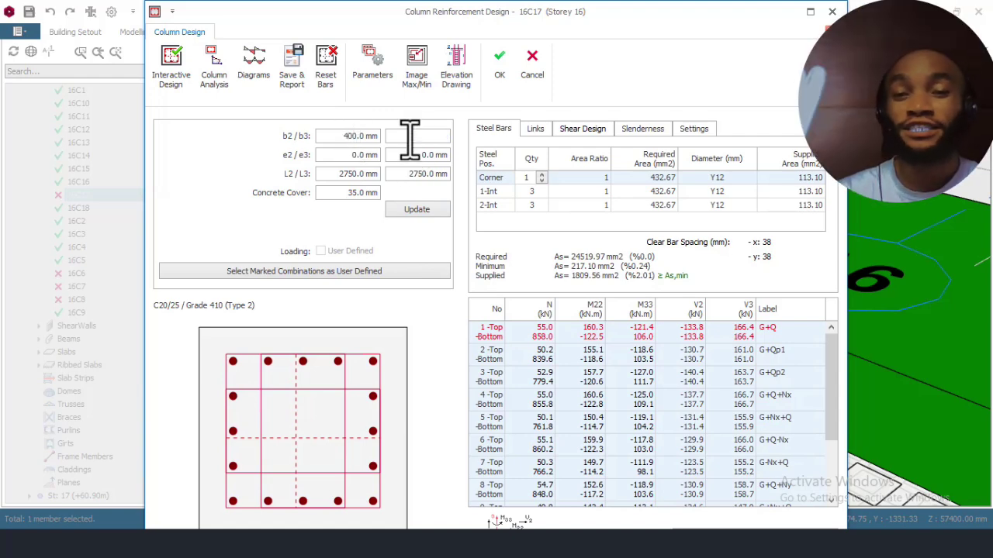
- Enlarge column 16C17 to 400 mm for both b2 and b3, run its interactive design and accept the reinforcement
click(412, 217)
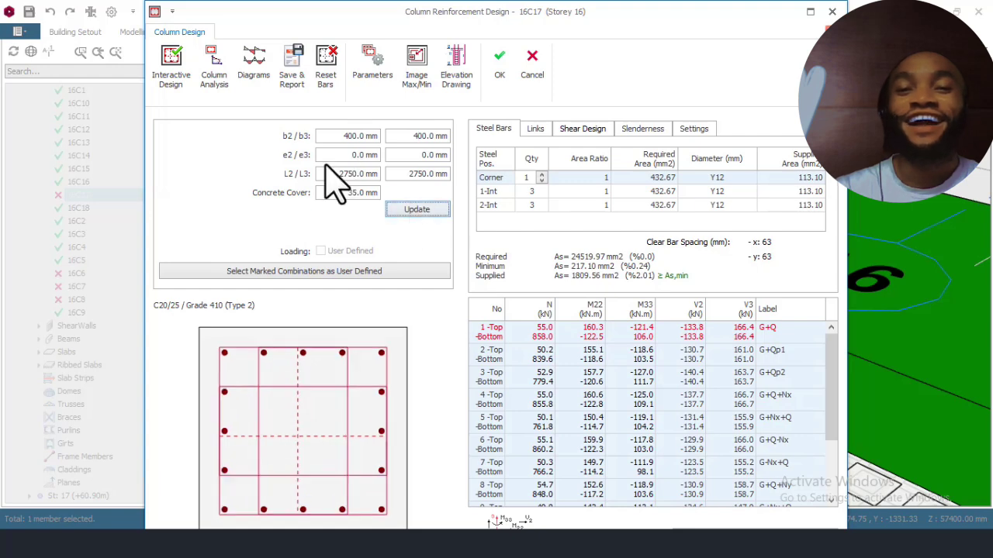
click(169, 69)
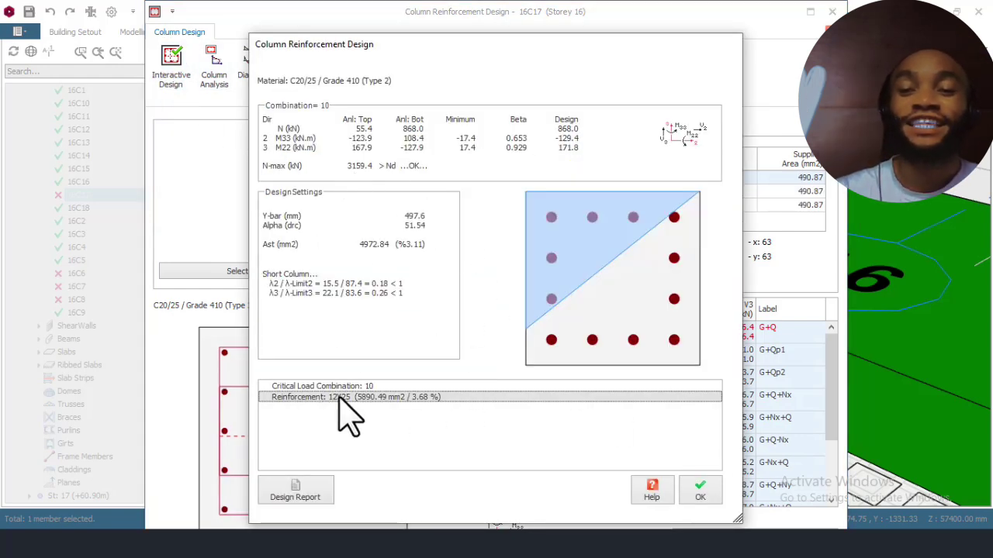
click(700, 495)
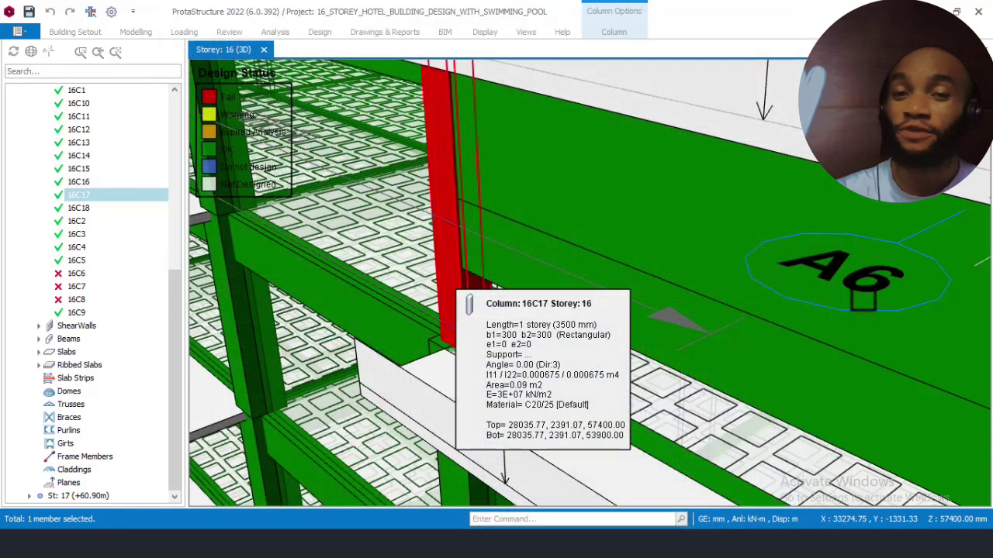
- Enlarge failed column 16C6 under the pool to 400 mm for both b2 and b3 and accept its interactive reinforcement design
scroll(496, 294, down, 5)
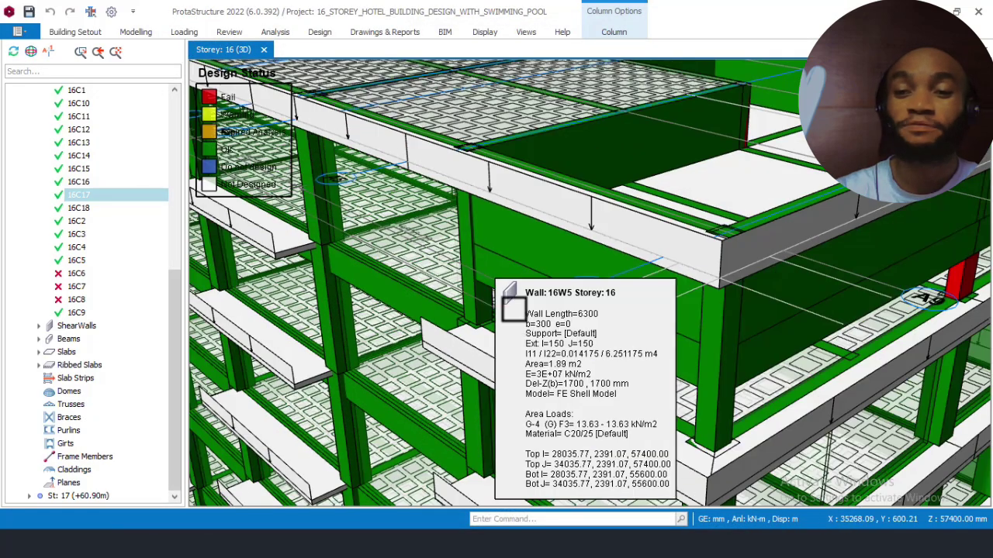
scroll(810, 379, down, 3)
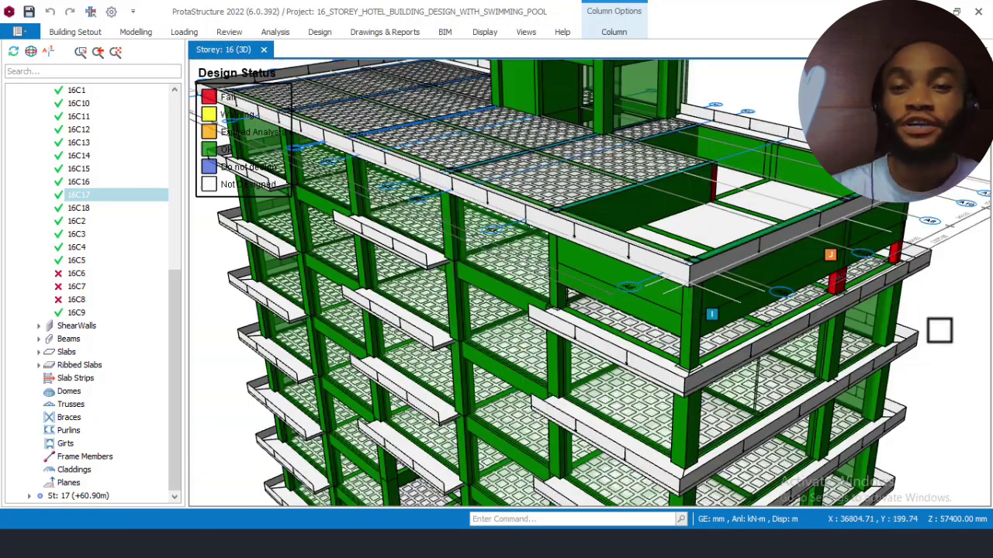
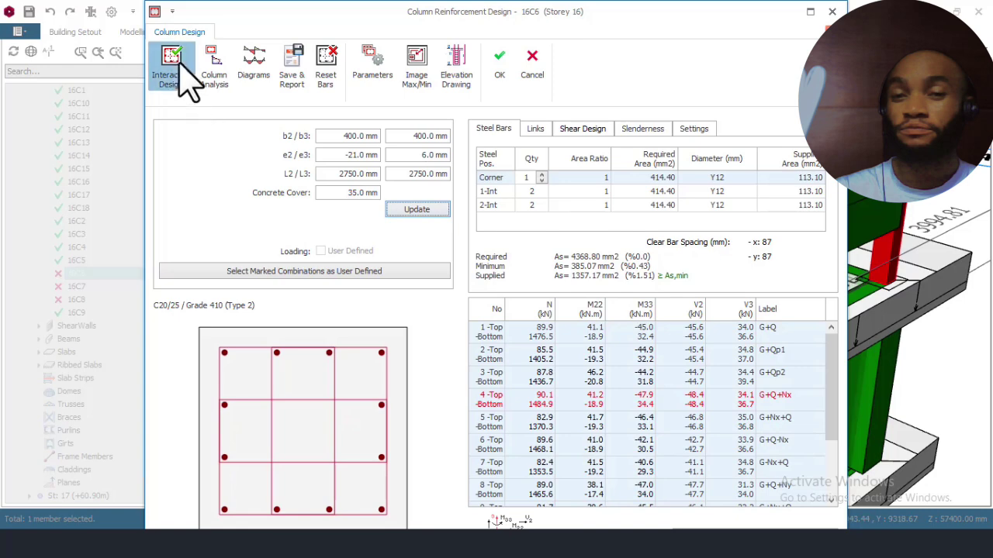
click(700, 490)
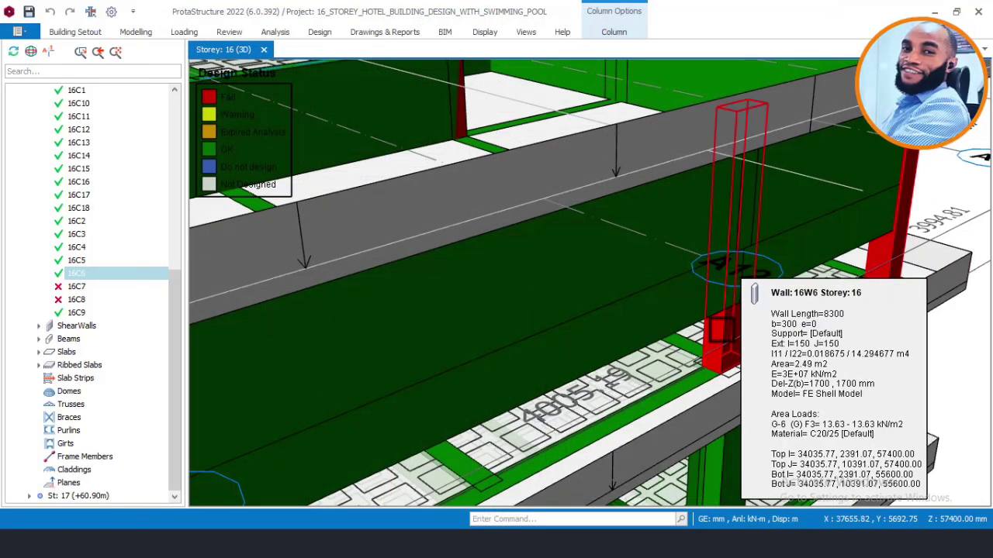
- Open the section design of failed column 16C7 under the pool and run its interactive reinforcement design
right_click(719, 329)
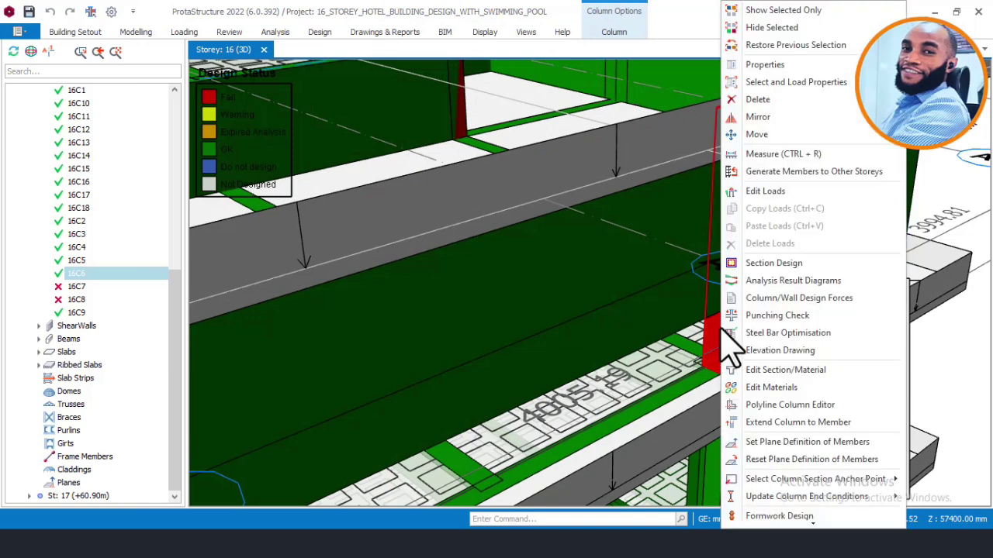
click(706, 283)
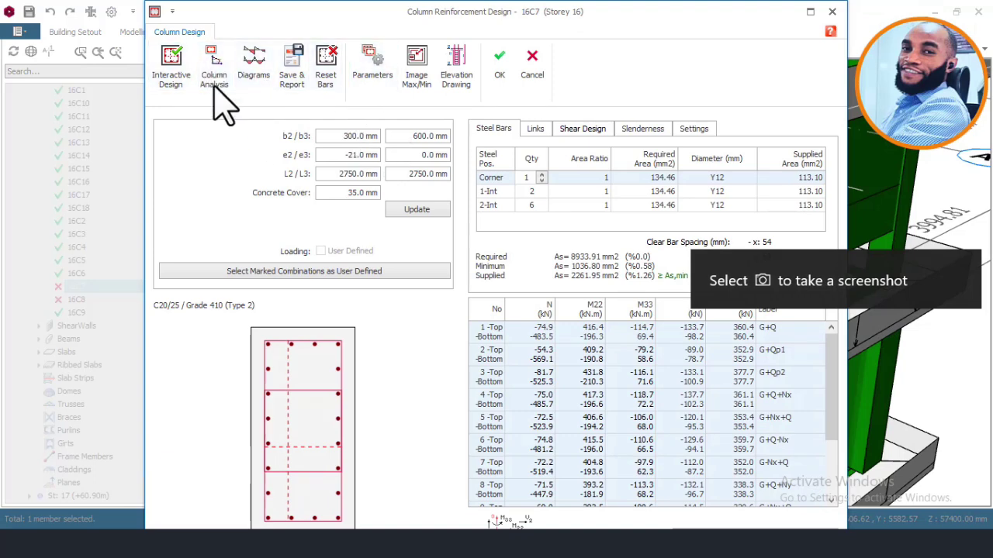
click(168, 65)
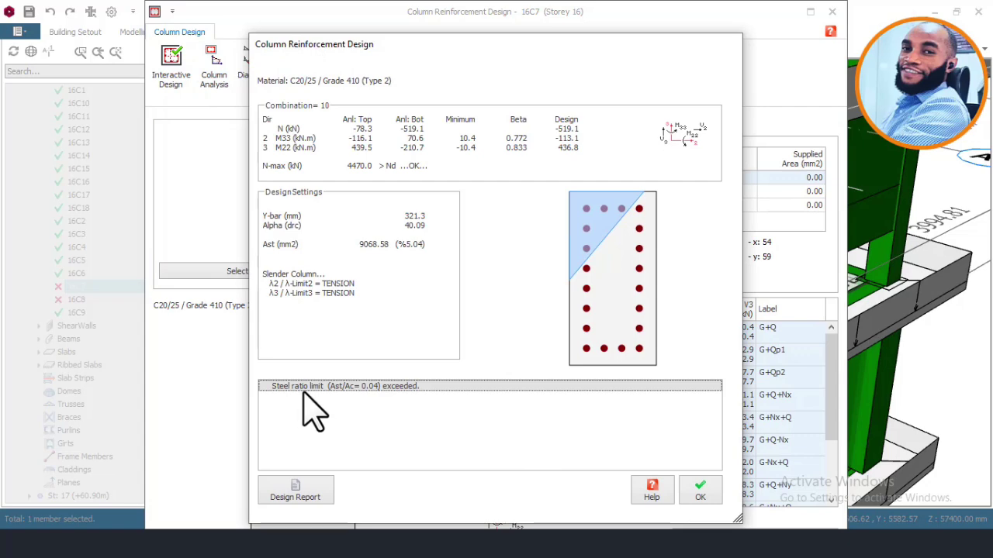
click(700, 490)
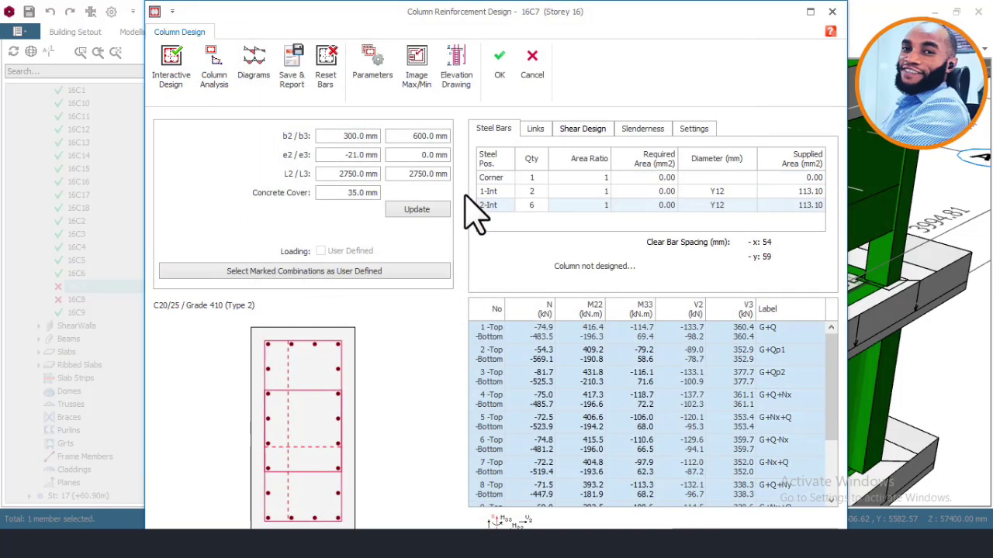
- Reset the steel bars of column 16C7 and rerun its interactive design with the section size unchanged
click(330, 71)
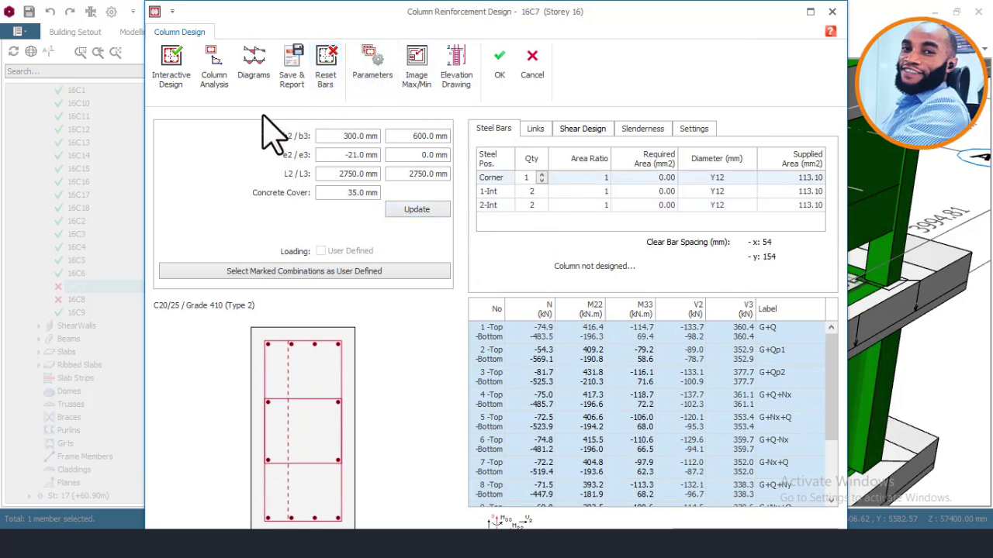
click(169, 63)
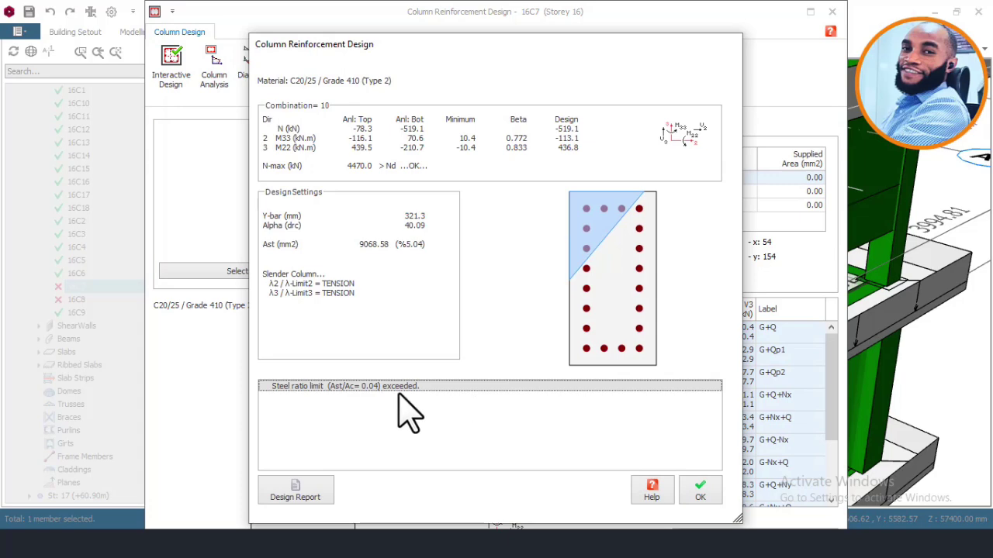
click(700, 491)
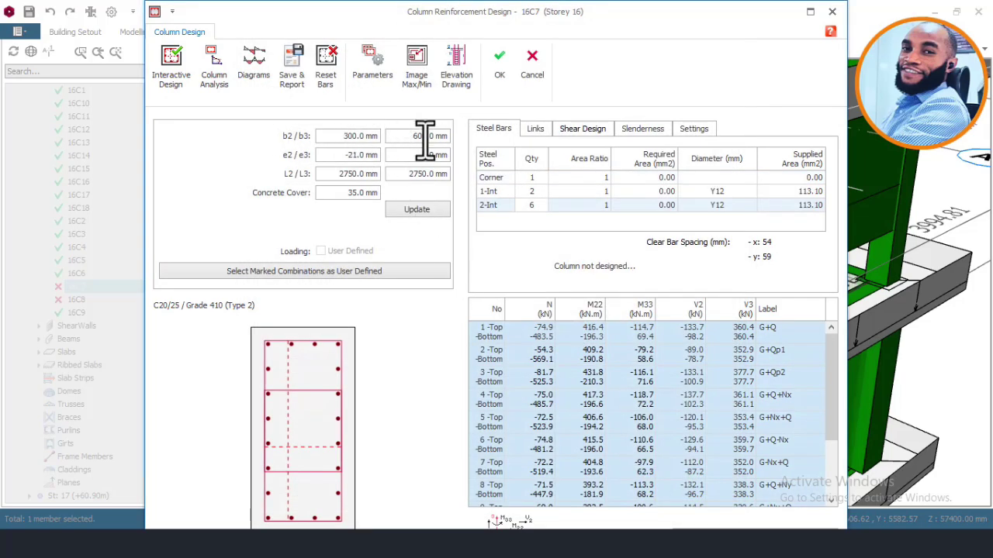
- Try a b3 of 650 mm for column 16C7, resetting its steel bars and rerunning the interactive design
click(419, 135)
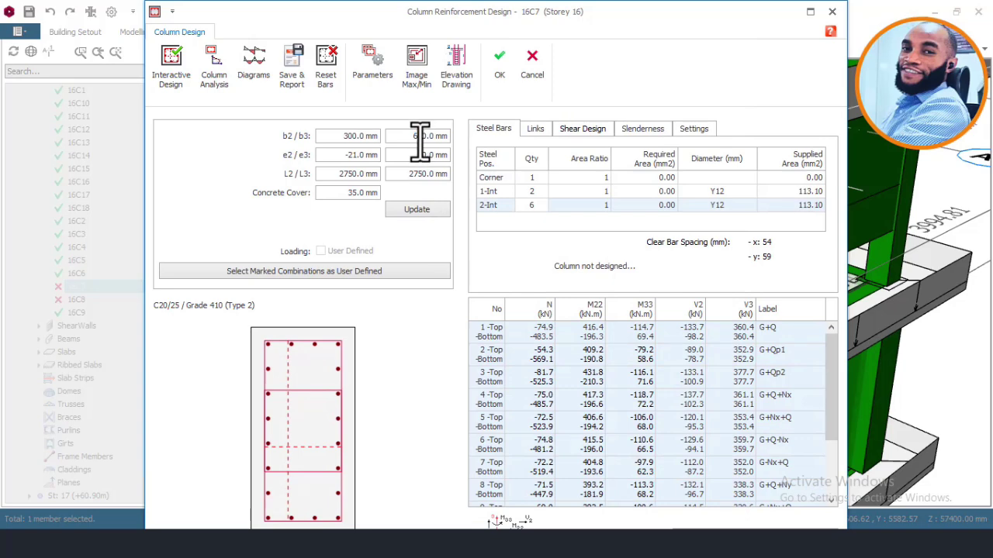
click(417, 209)
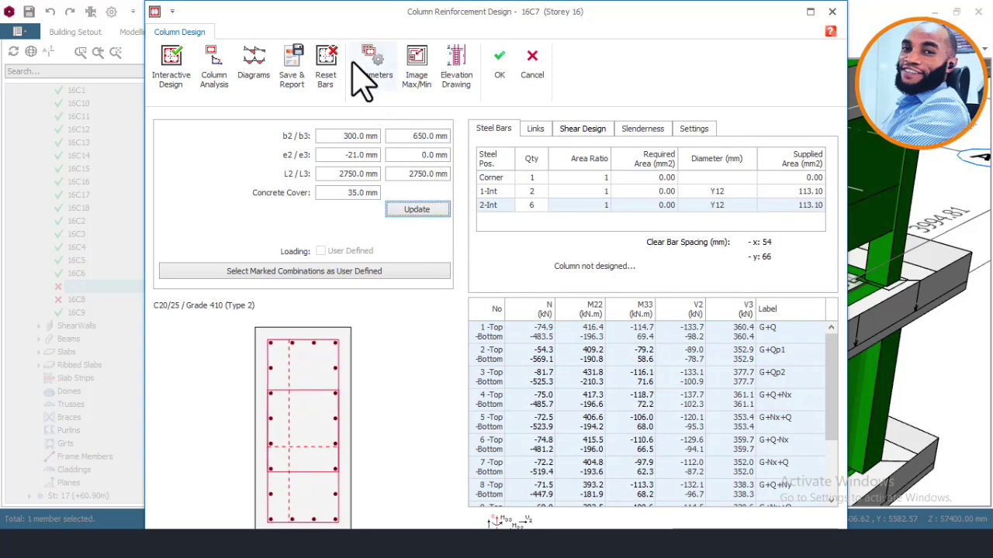
click(326, 66)
click(170, 66)
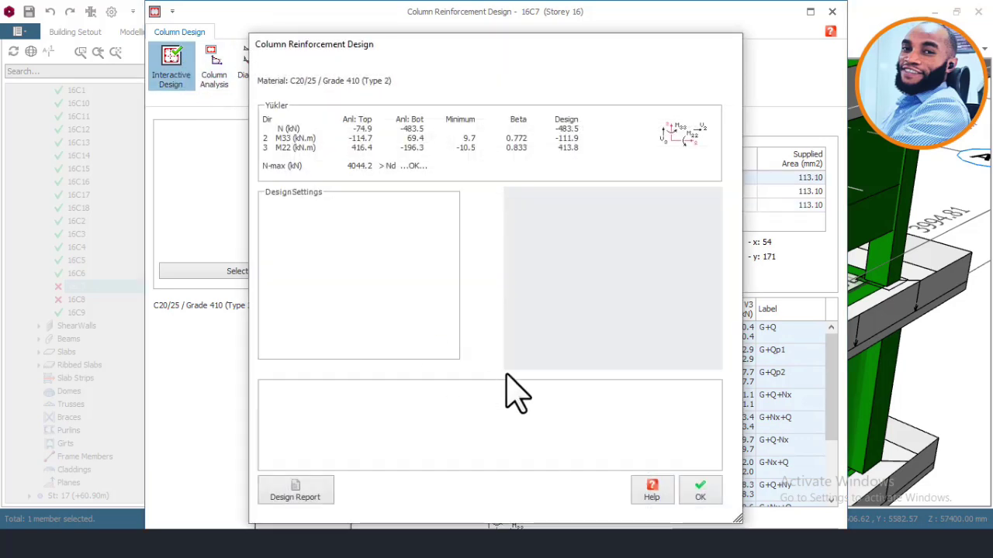
click(698, 489)
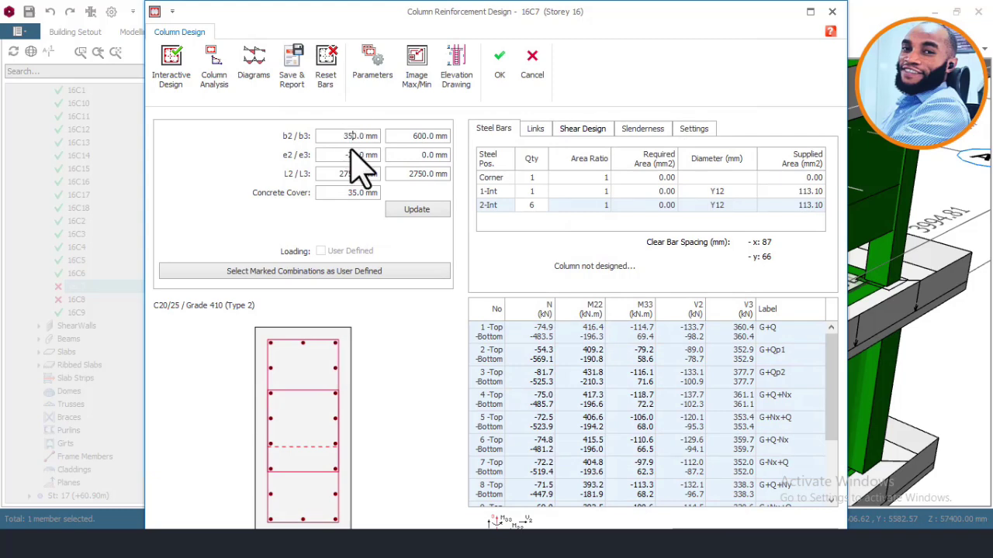
- Try a 350 x 600 mm section for column 16C7 and rerun its interactive design
click(431, 210)
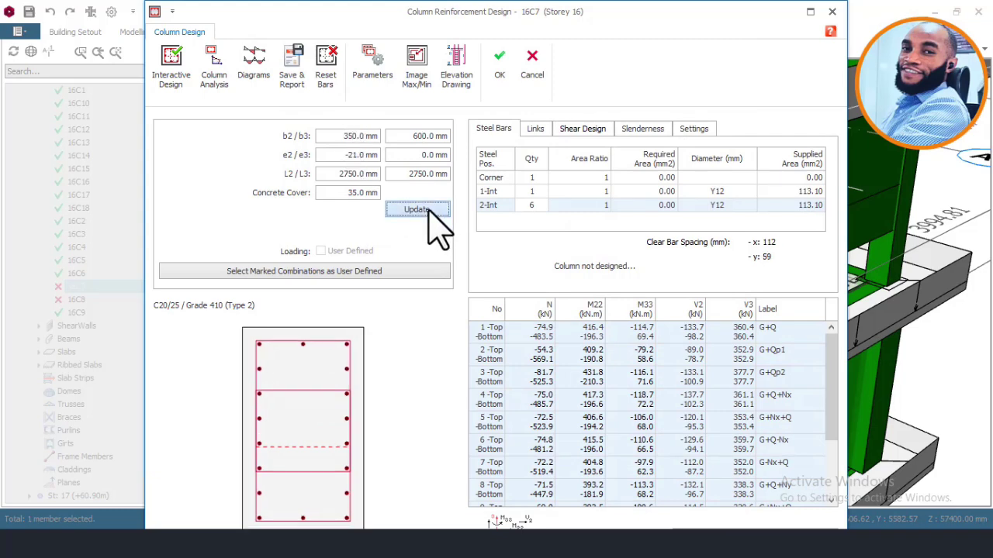
click(175, 62)
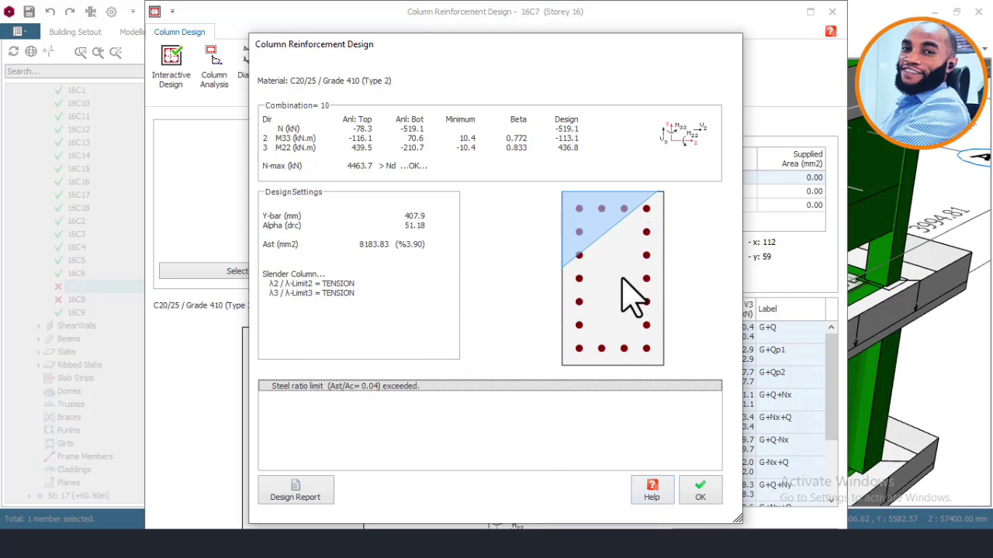
click(700, 487)
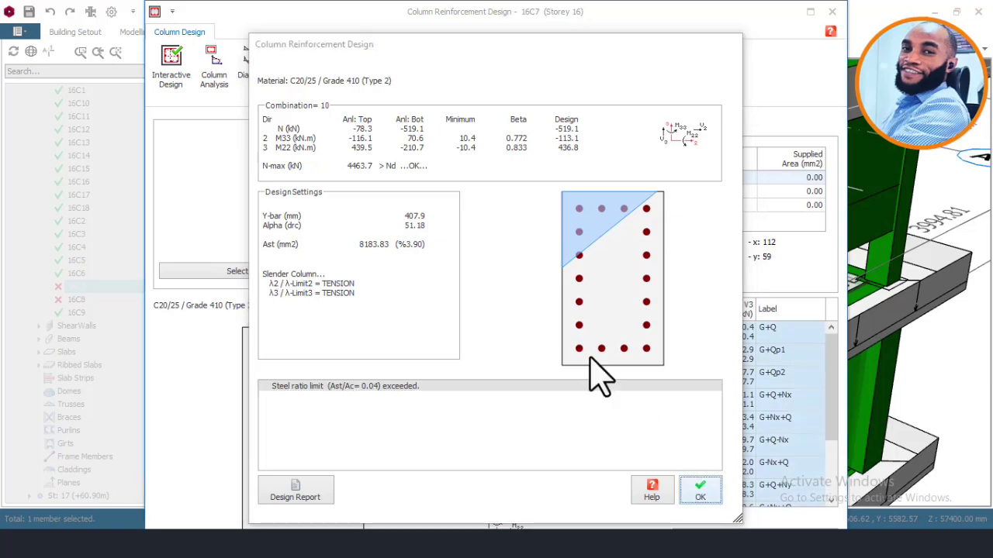
- Set column 16C7's b2 to 300 mm and b3 to 400 mm, update the section and rerun its interactive design
click(435, 136)
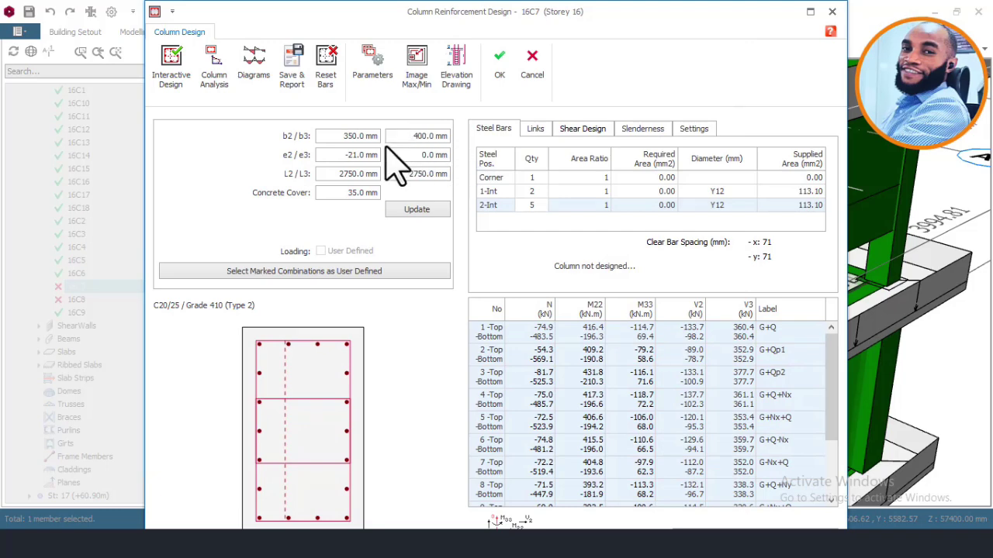
click(341, 137)
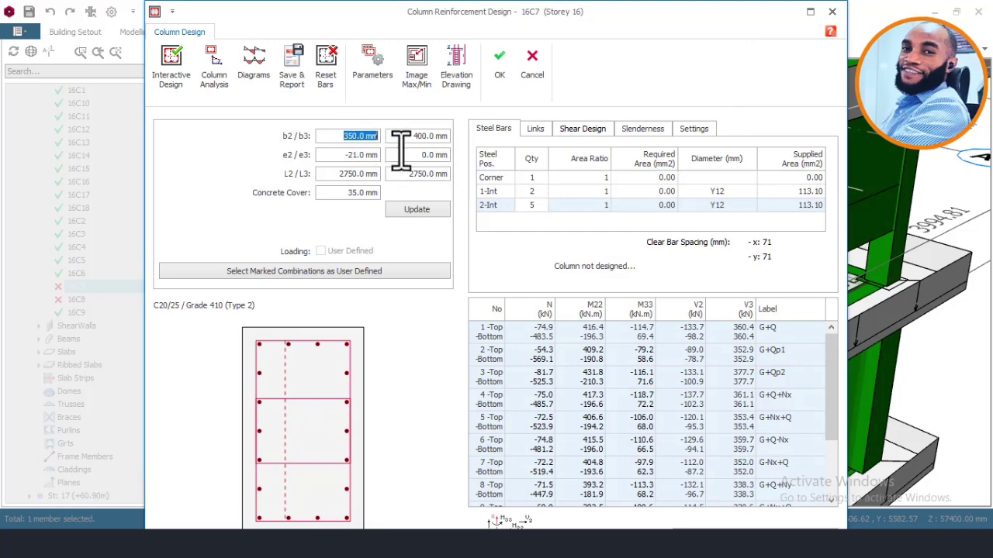
text(300)
click(416, 210)
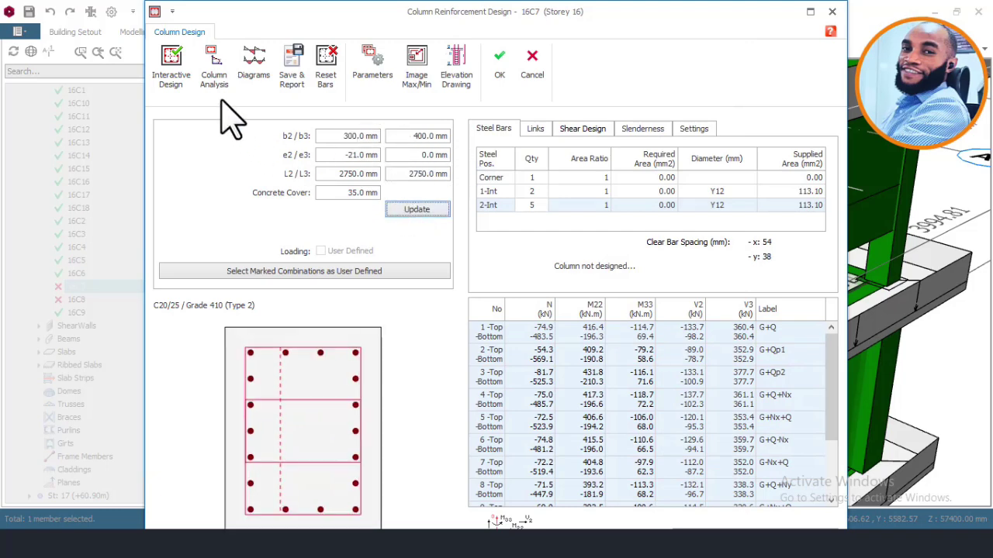
click(170, 65)
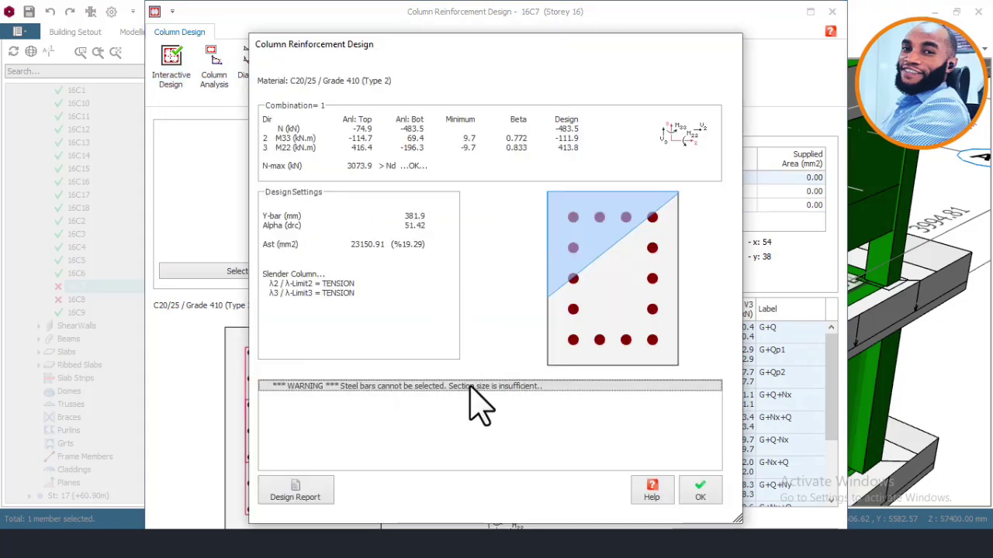
click(700, 490)
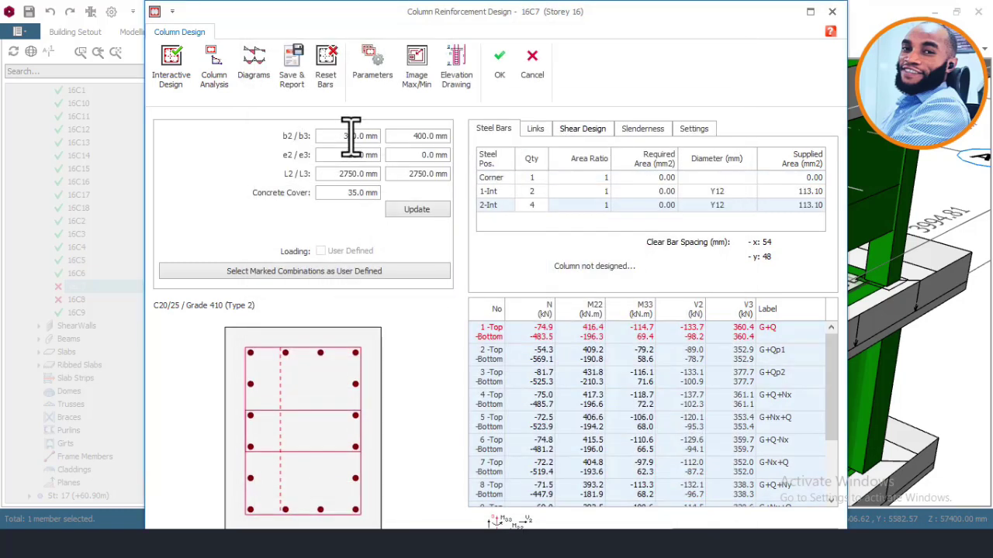
- Set column 16C7's b2 to 400 mm, update the section and rerun its interactive design
click(419, 210)
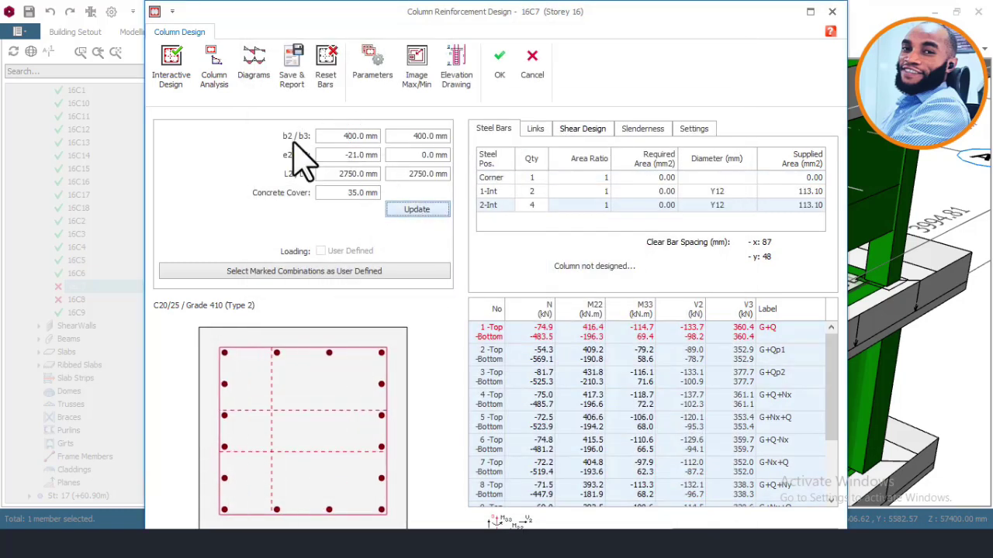
click(169, 65)
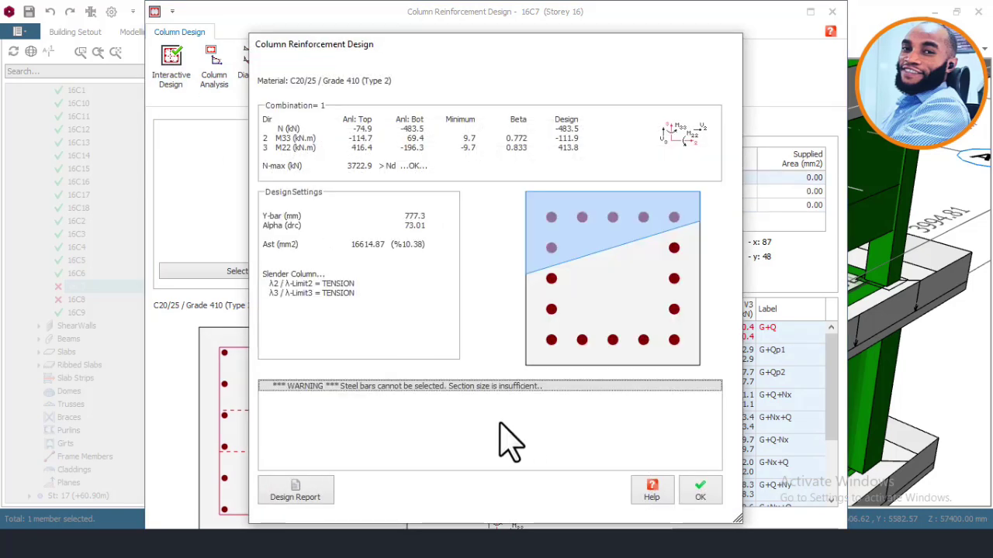
click(701, 490)
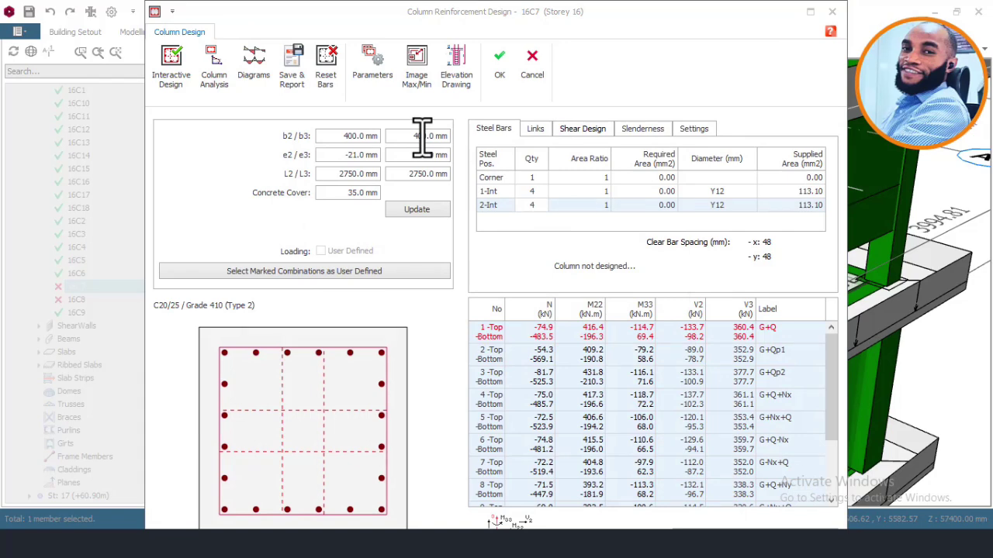
- Set column 16C7's b3 to 600 mm, rerun its interactive design and accept the 16Y25 reinforcement
click(411, 212)
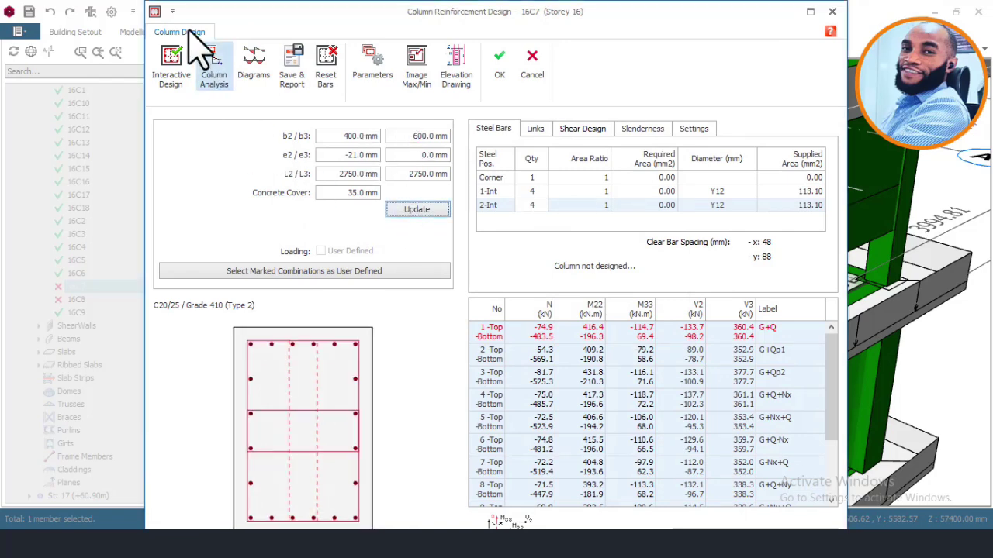
click(173, 67)
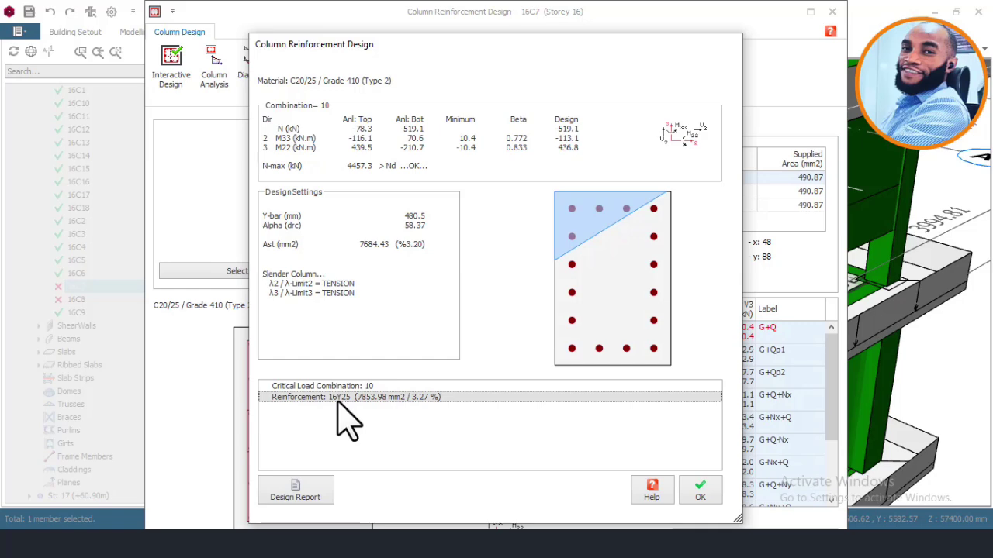
click(700, 490)
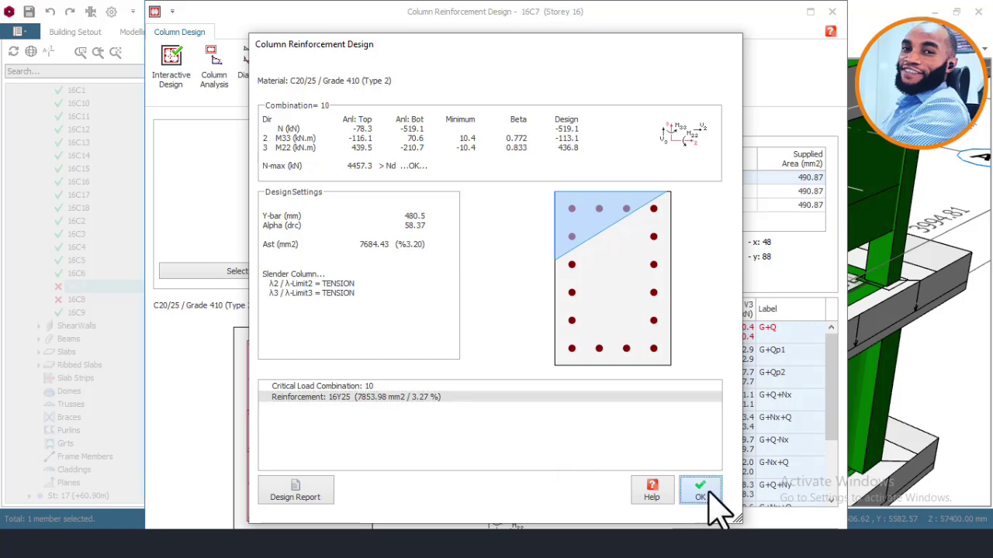
click(491, 85)
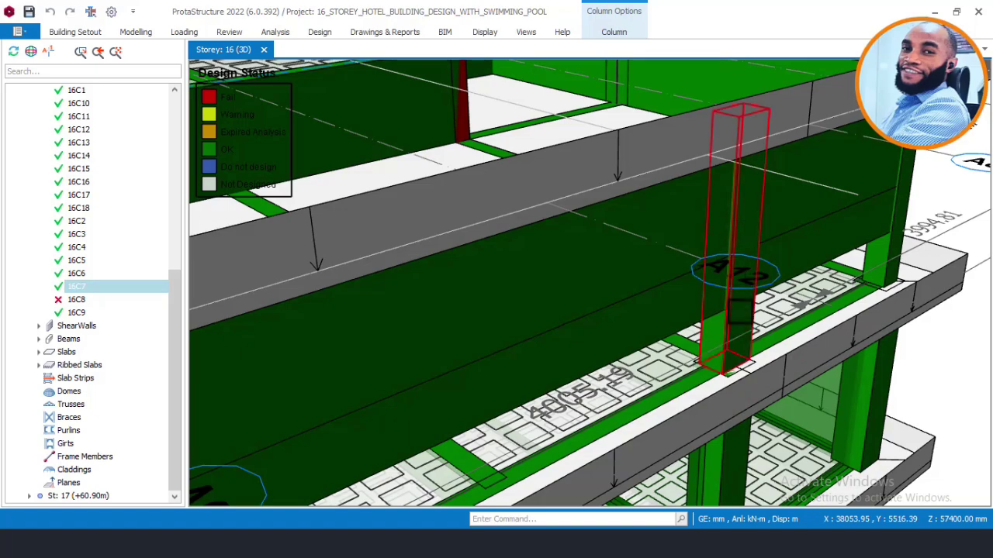
- Open the reinforcement design of the failed column 16C8 at the inner corner of the rooftop pool
scroll(642, 281, down, 5)
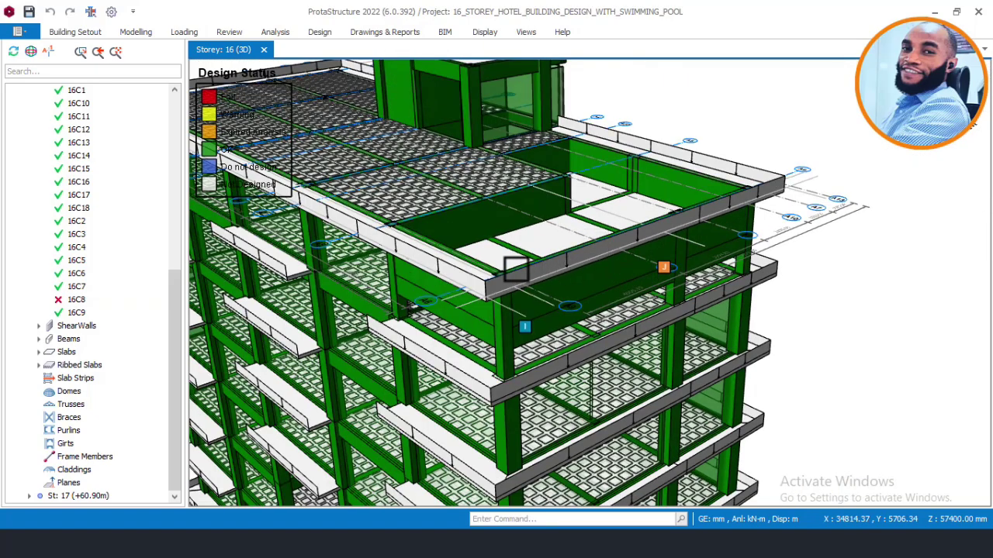
middle_drag(516, 269, 497, 260)
scroll(656, 239, up, 5)
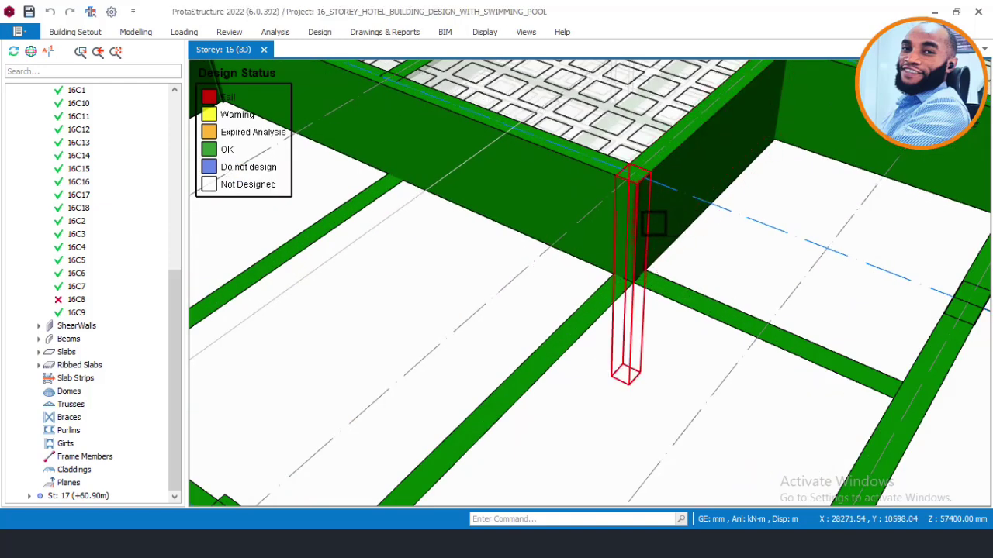
click(639, 213)
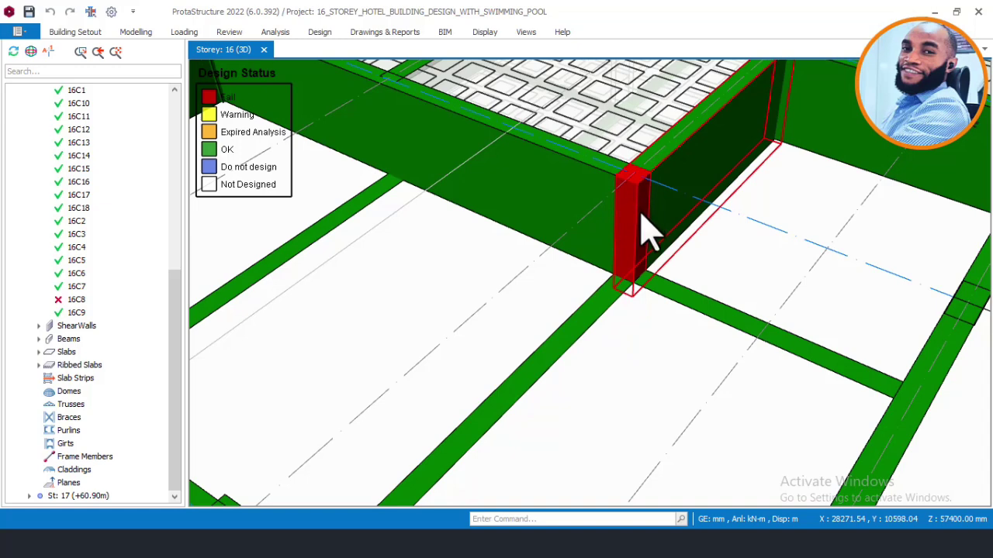
right_click(643, 225)
click(698, 249)
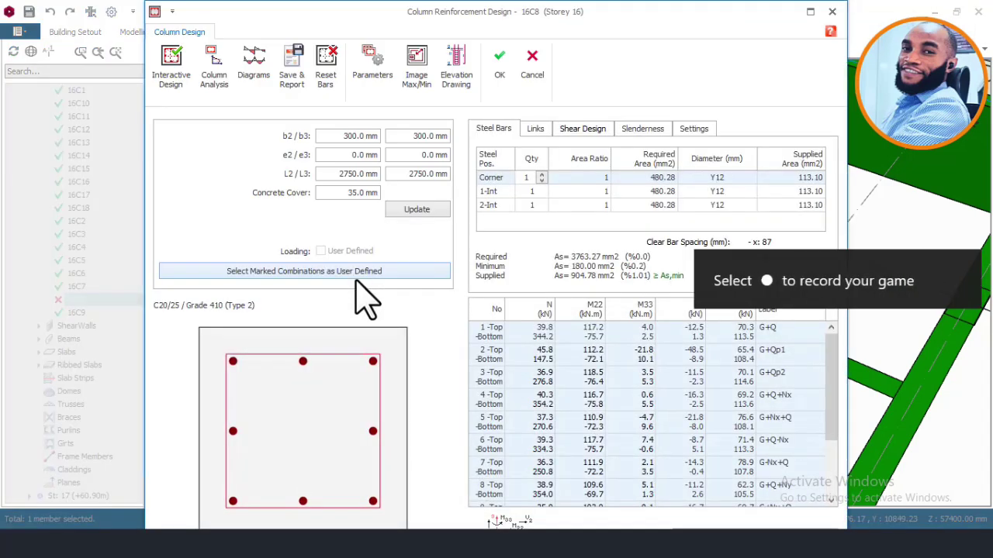
- Set column 16C8's b2 and b3 to 400 mm each and update the section
click(331, 136)
drag(345, 140, 341, 139)
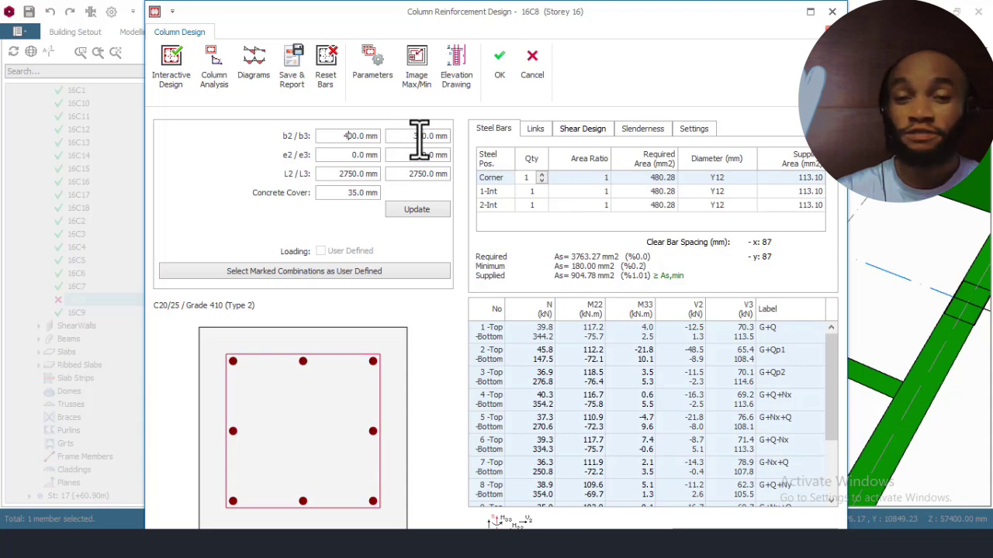
text(4)
click(419, 211)
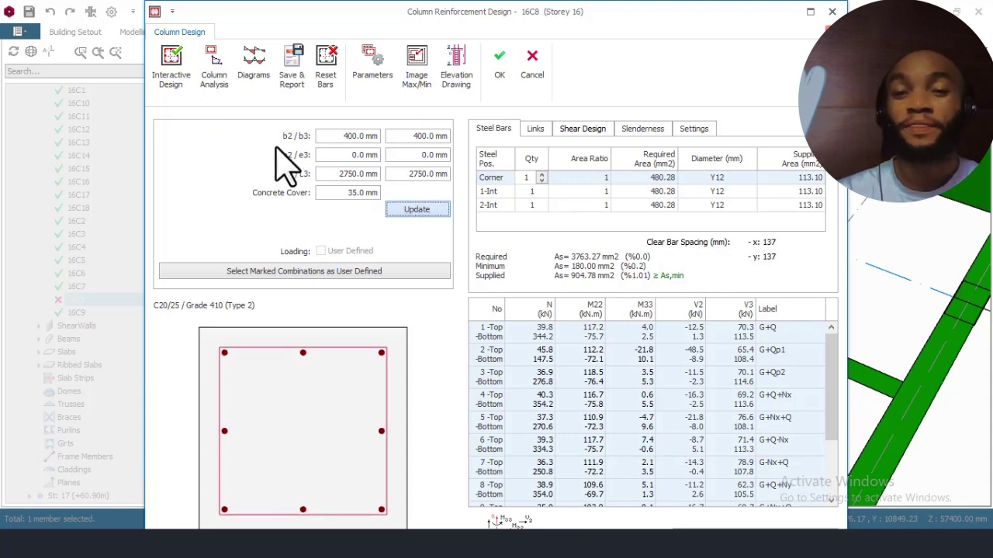
- Run the interactive design for column 16C8 and accept the 8Y20 reinforcement
click(167, 65)
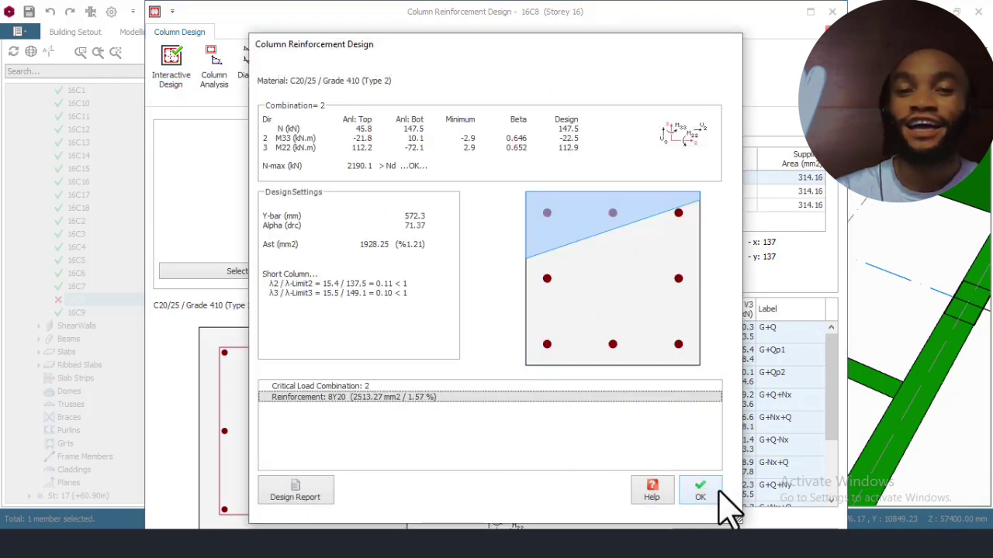
click(700, 547)
click(499, 64)
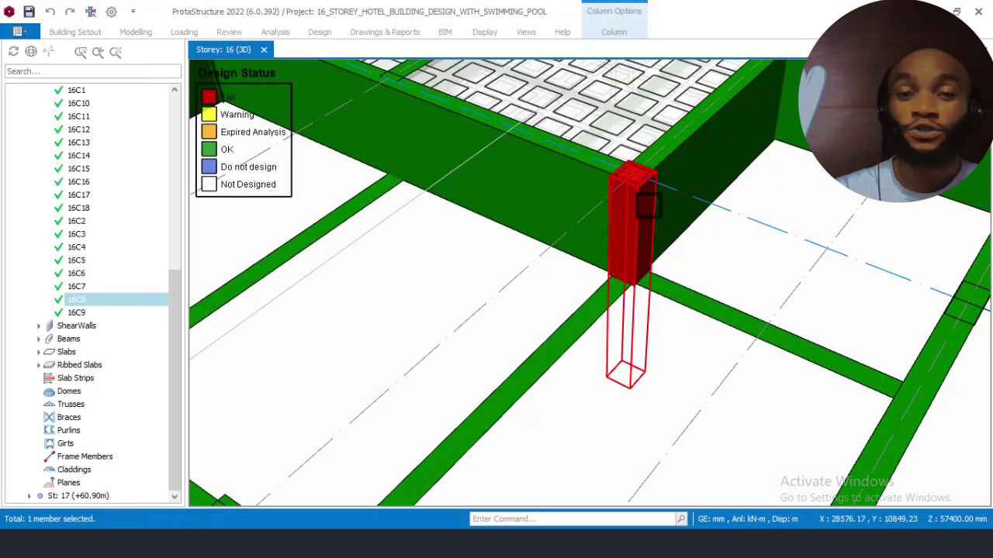
- Examine the design status colours of the pool columns and the rest of the building in the 3D model
middle_drag(629, 271, 320, 475)
scroll(507, 277, down, 3)
middle_drag(608, 268, 908, 348)
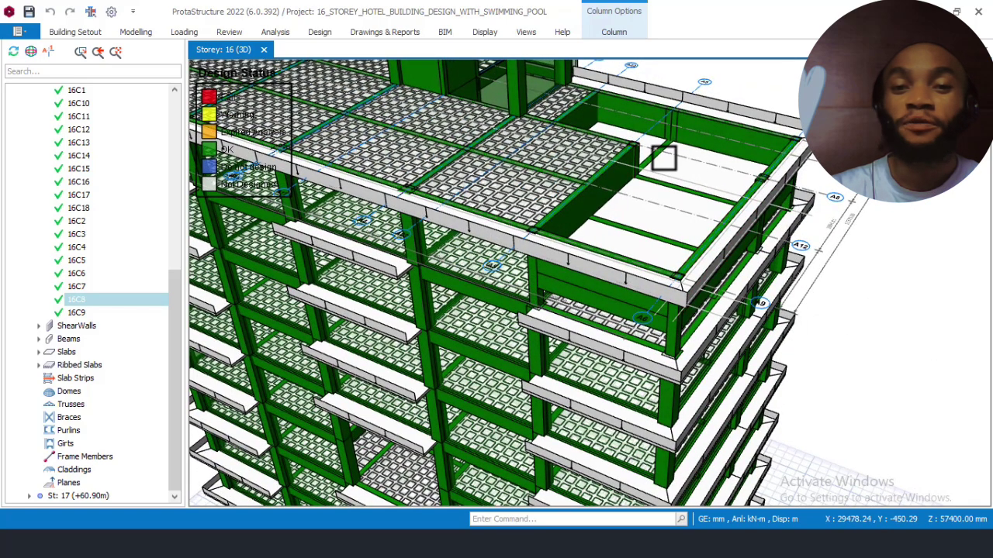
scroll(667, 158, up, 5)
scroll(636, 177, down, 5)
key(Escape)
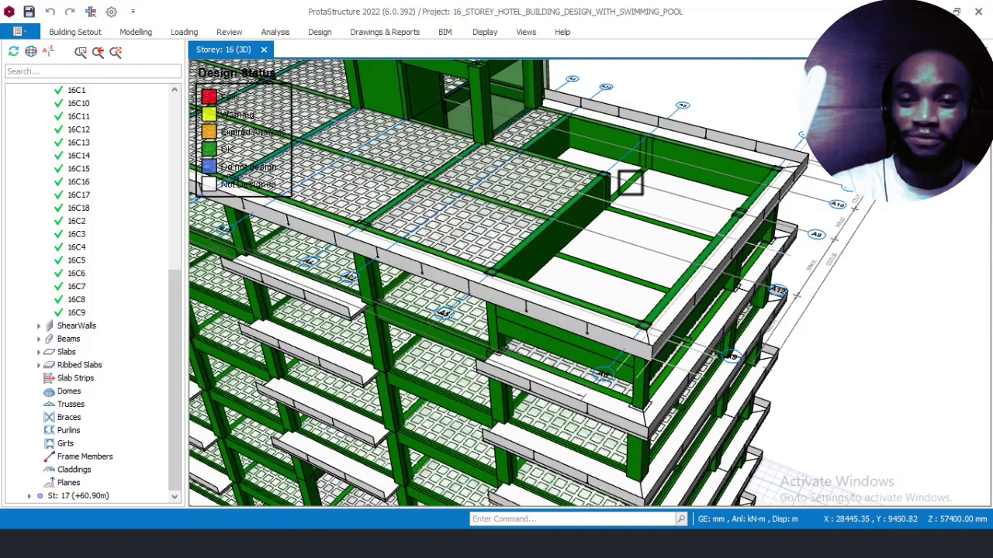
scroll(822, 252, down, 5)
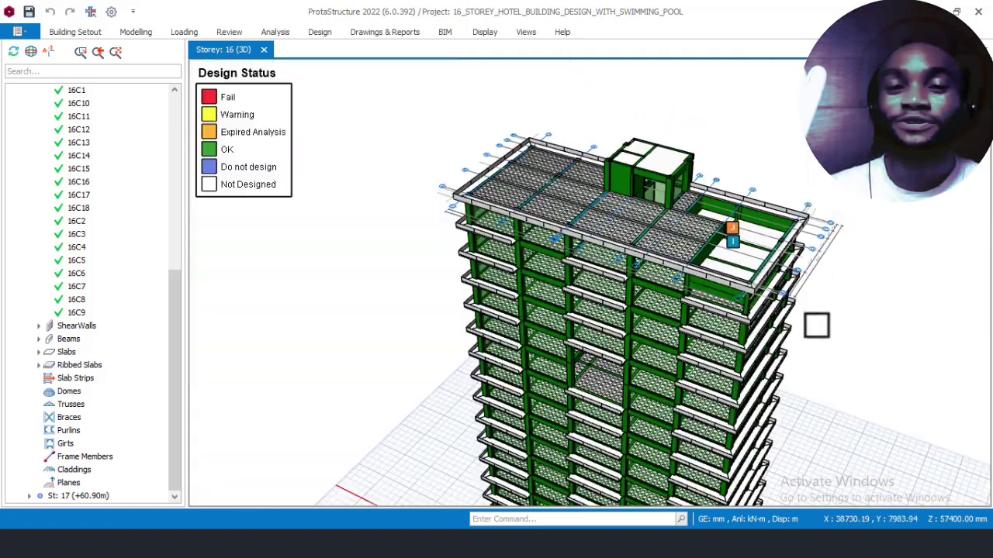
middle_drag(845, 277, 576, 171)
middle_drag(388, 291, 618, 310)
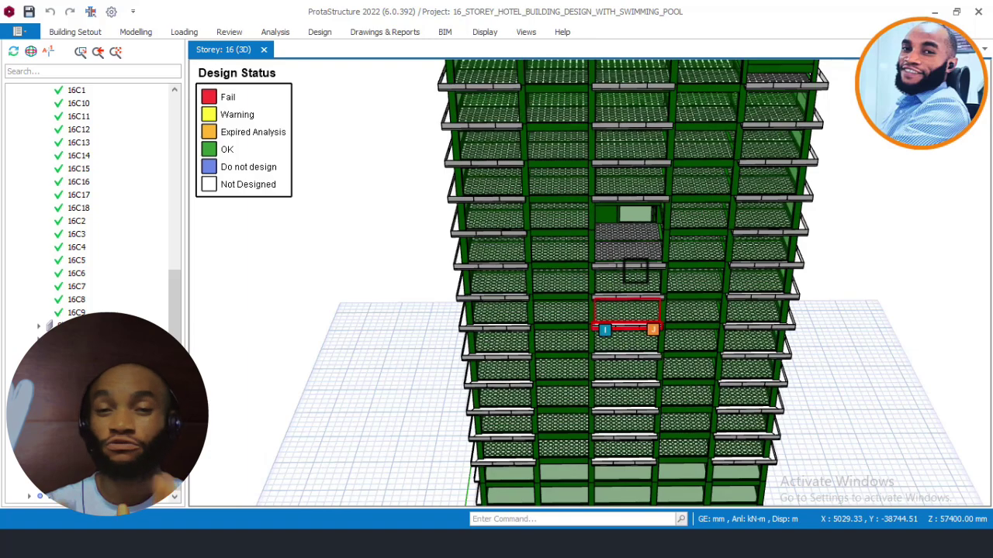
middle_drag(638, 299, 580, 355)
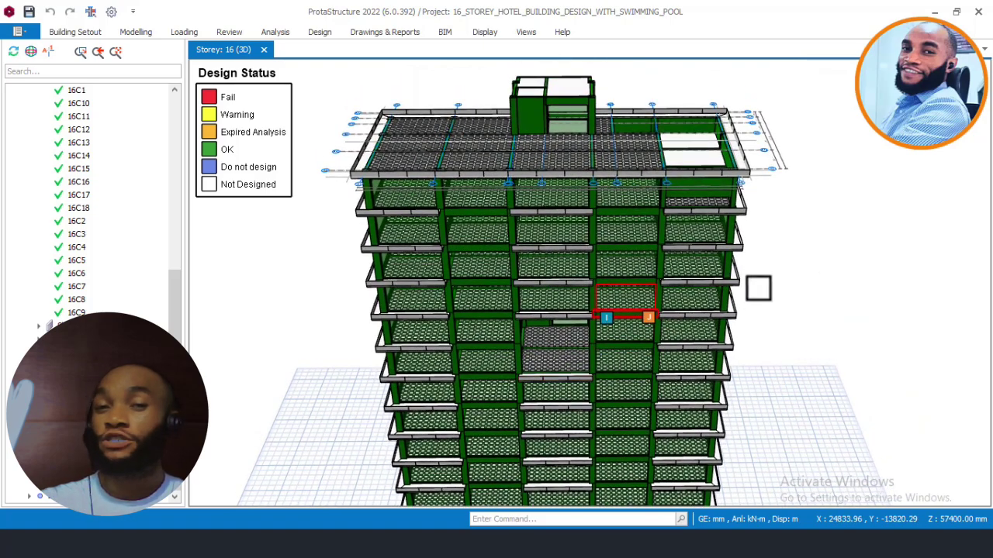
middle_drag(798, 284, 777, 267)
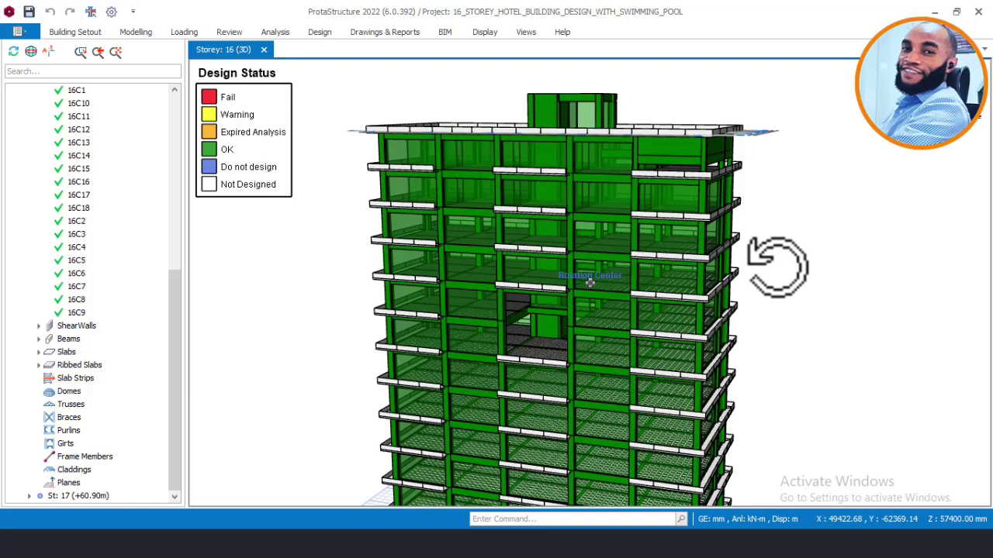
middle_drag(776, 266, 777, 266)
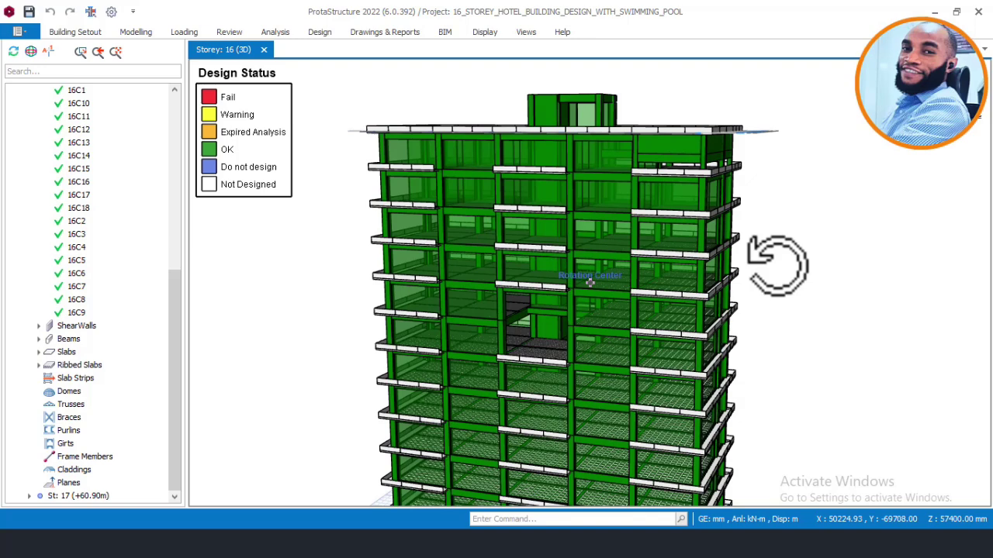
middle_drag(776, 266, 746, 263)
drag(698, 294, 769, 255)
scroll(749, 100, up, 2)
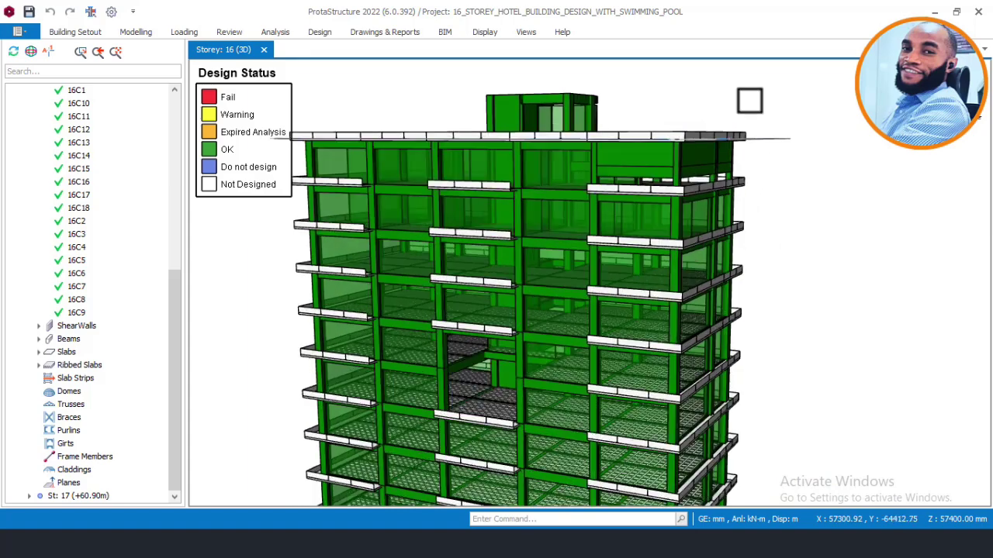
scroll(749, 101, up, 1)
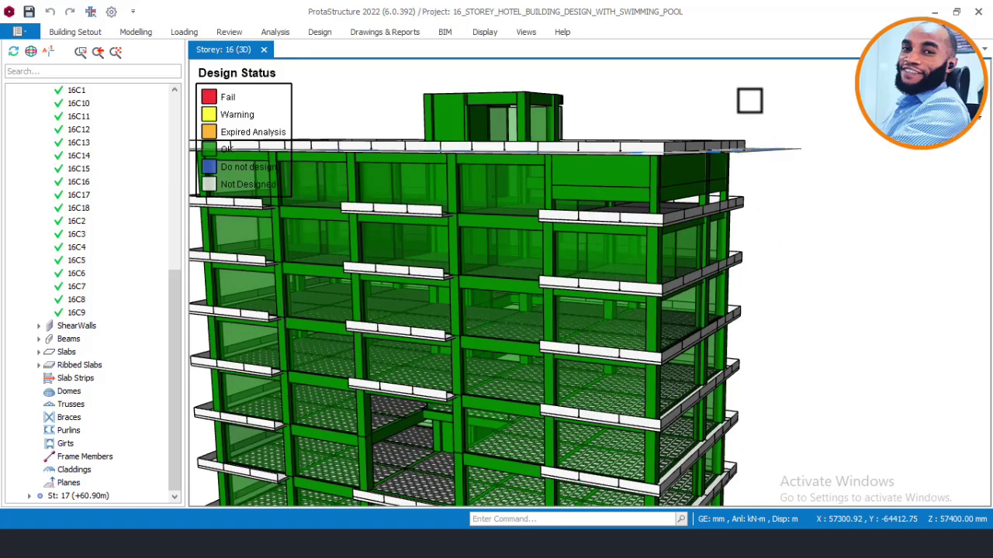
mouse_move(722, 91)
mouse_down()
mouse_move(679, 151)
mouse_move(660, 138)
mouse_move(603, 199)
mouse_move(563, 142)
mouse_move(535, 132)
mouse_move(535, 122)
mouse_move(587, 115)
mouse_move(674, 125)
mouse_move(707, 103)
mouse_up()
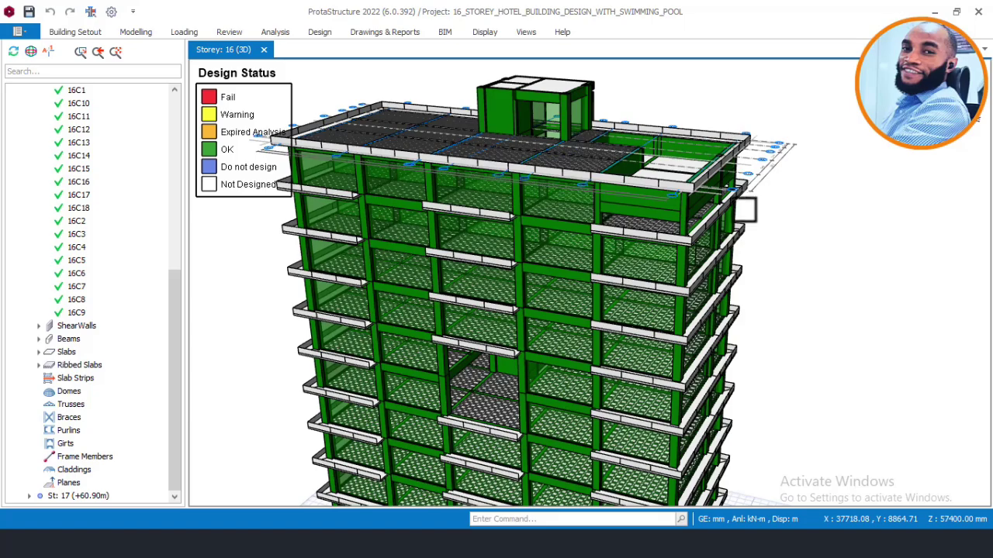
mouse_move(729, 186)
middle_down()
mouse_move(713, 195)
mouse_move(789, 188)
mouse_move(727, 188)
mouse_move(716, 204)
mouse_move(717, 194)
middle_up()
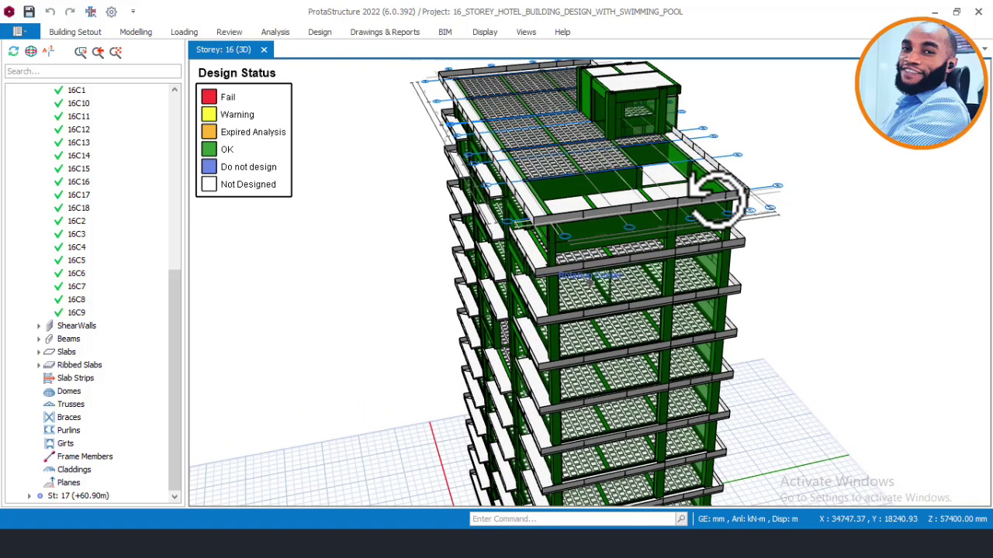
middle_drag(716, 195, 760, 195)
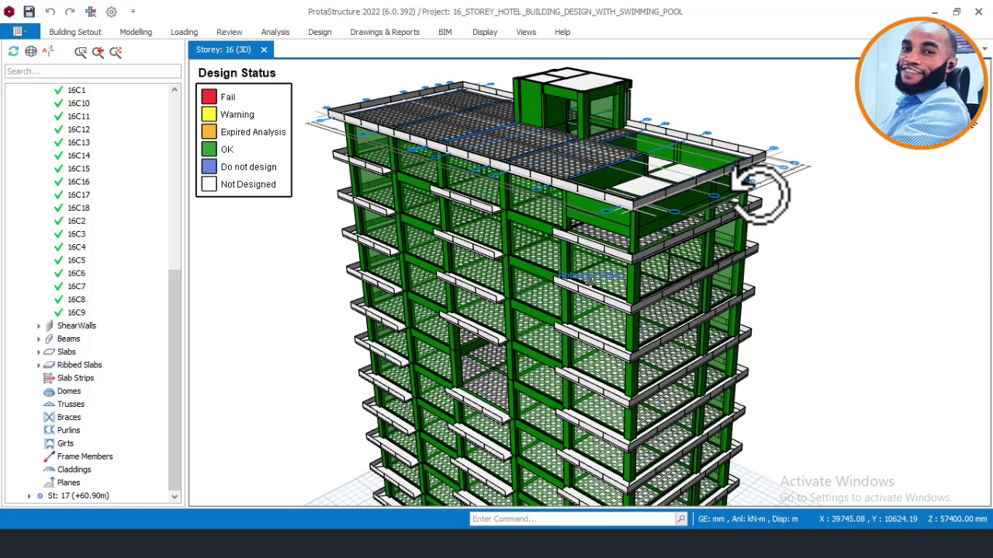
middle_drag(760, 195, 766, 206)
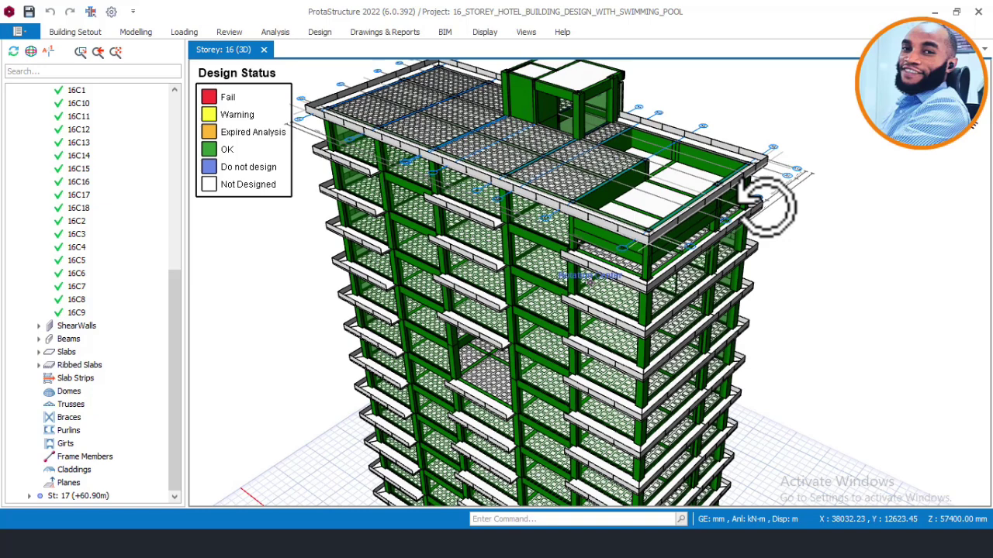
middle_drag(767, 206, 766, 204)
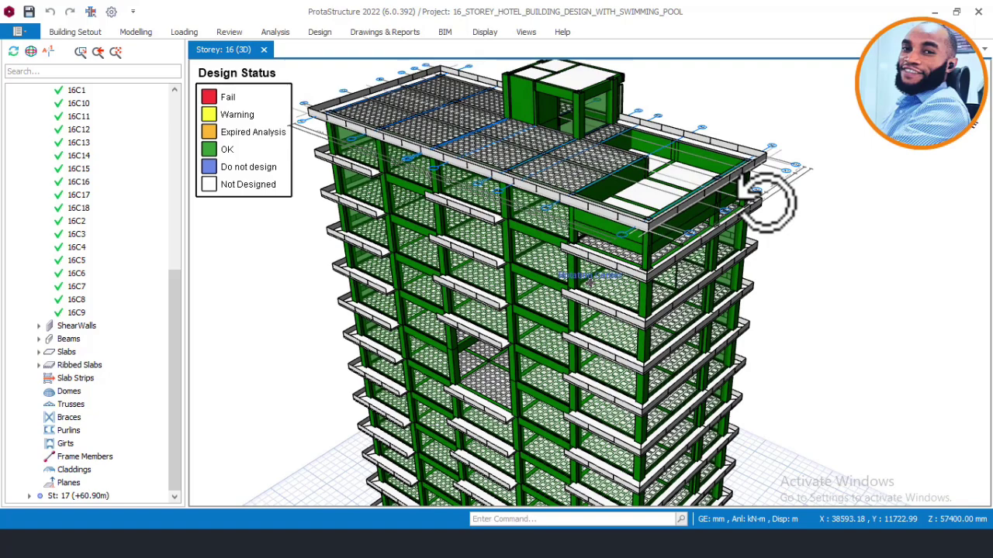
middle_drag(767, 204, 783, 191)
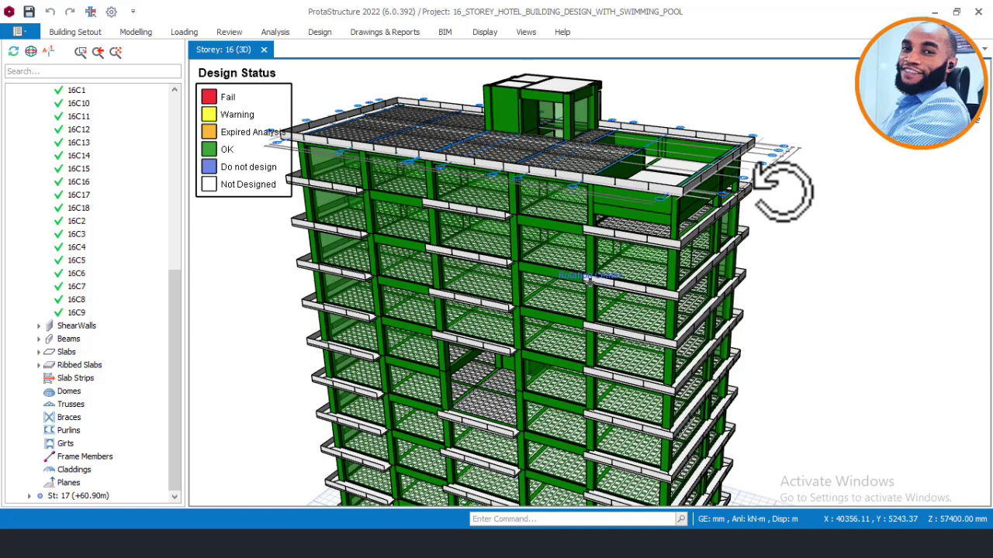
middle_drag(783, 192, 783, 191)
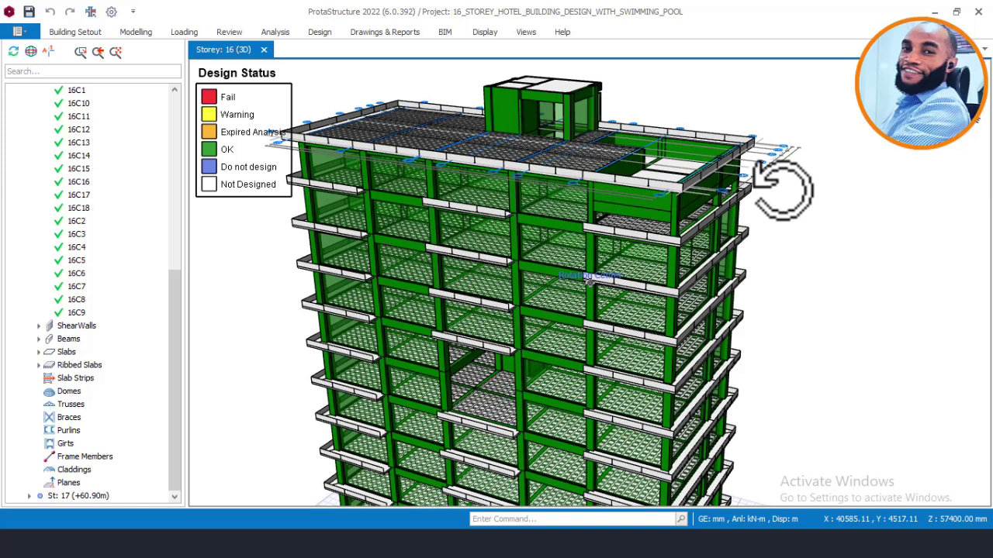
mouse_move(782, 191)
middle_down()
mouse_move(777, 204)
mouse_move(773, 180)
middle_up()
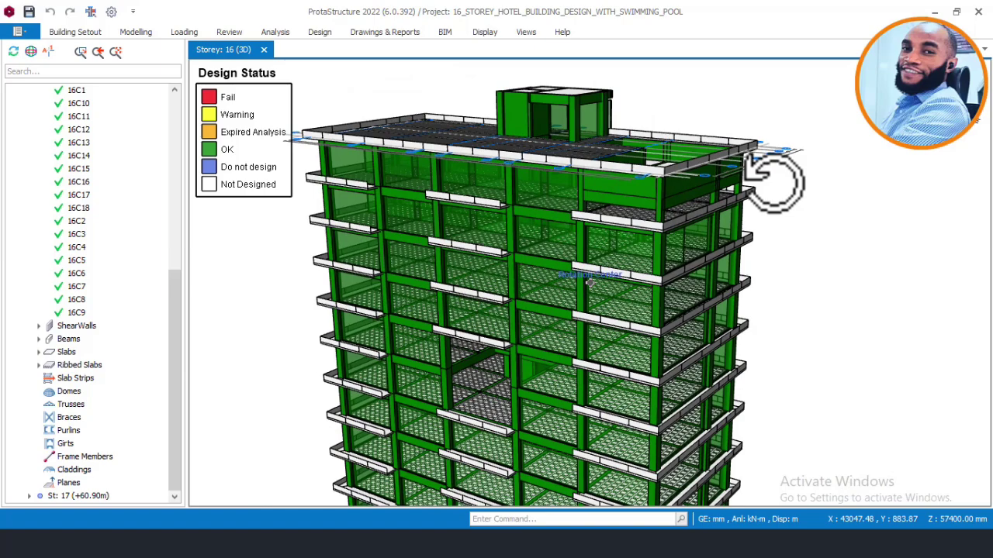
mouse_move(773, 180)
middle_down()
mouse_move(780, 175)
mouse_move(775, 193)
mouse_move(787, 171)
mouse_move(803, 186)
mouse_move(780, 193)
mouse_move(778, 180)
mouse_move(773, 191)
middle_up()
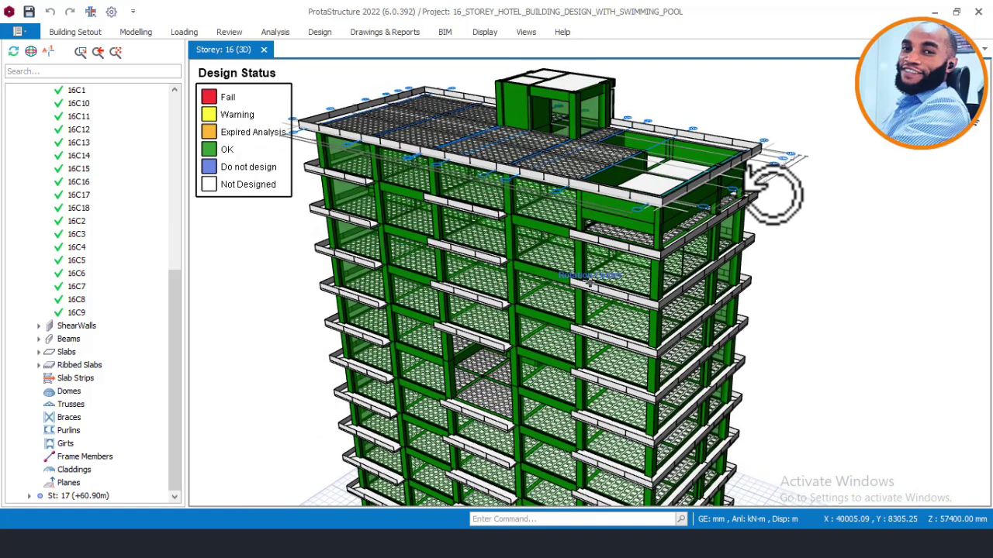
middle_drag(774, 190, 773, 189)
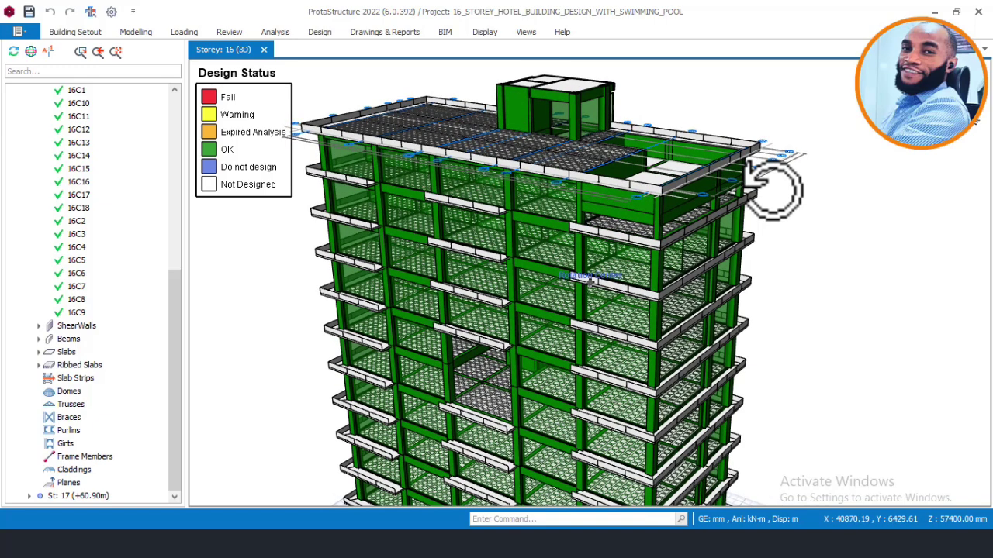
middle_drag(773, 190, 773, 189)
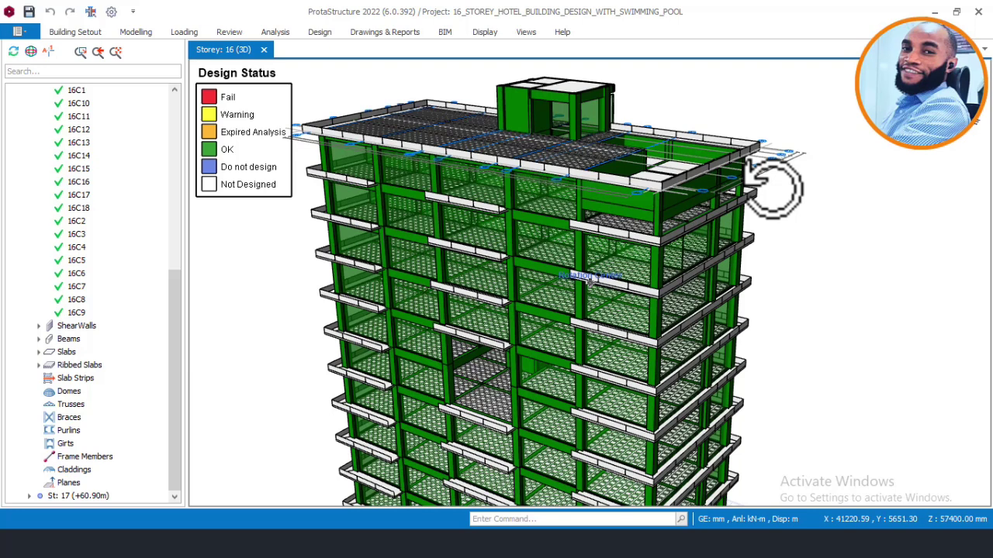
middle_drag(773, 189, 773, 188)
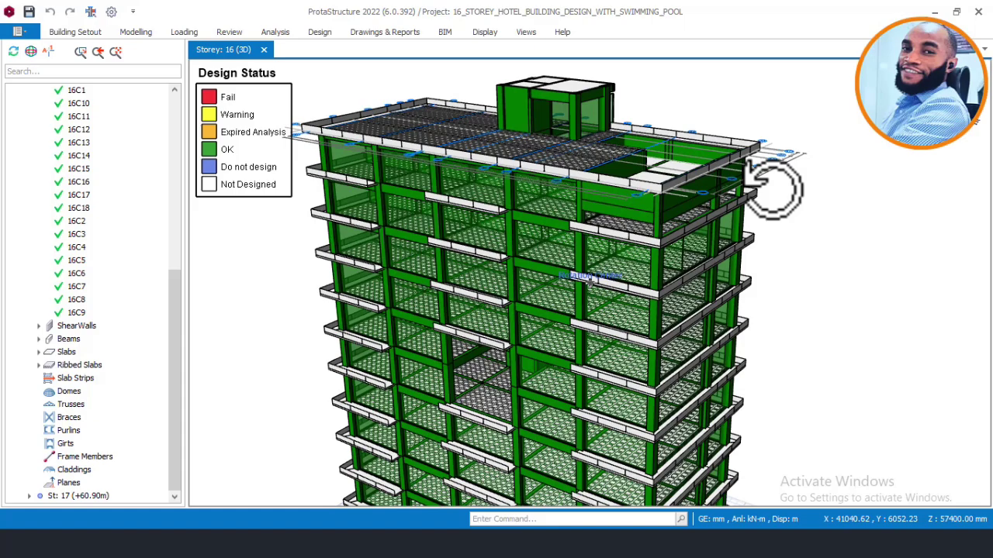
middle_drag(773, 190, 787, 206)
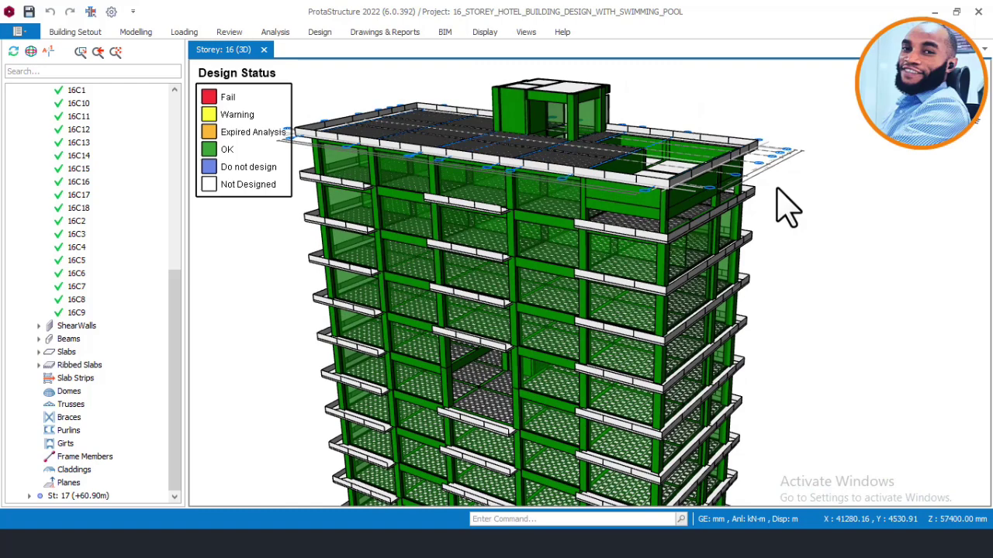
scroll(655, 164, down, 2)
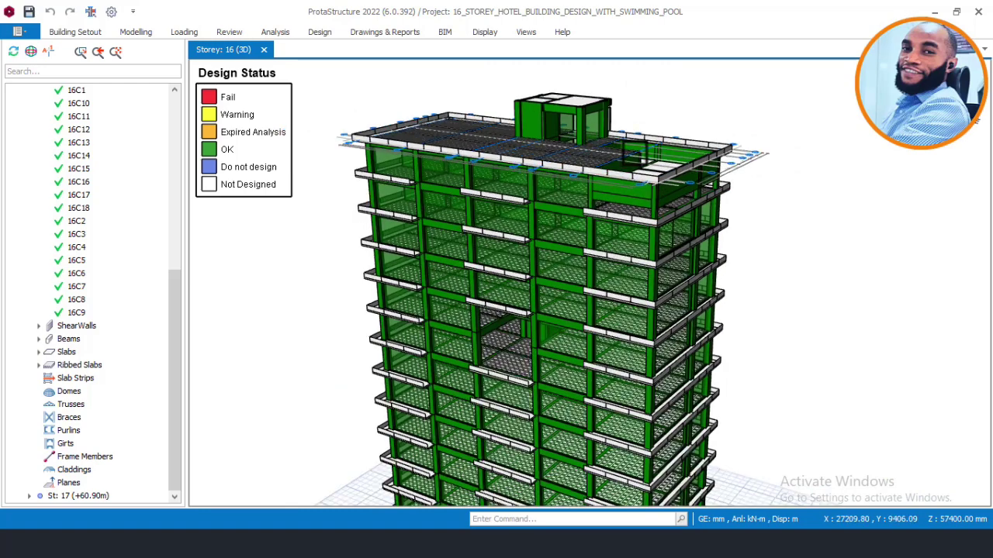
- Examine the design status of the whole tower, from the ground-level columns up to the rooftop pool
scroll(695, 139, down, 3)
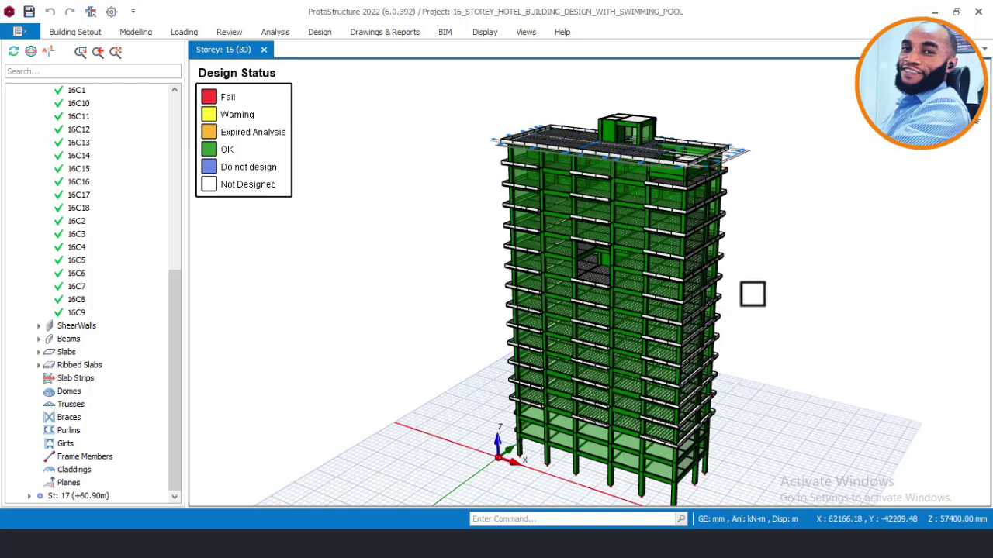
scroll(734, 472, up, 2)
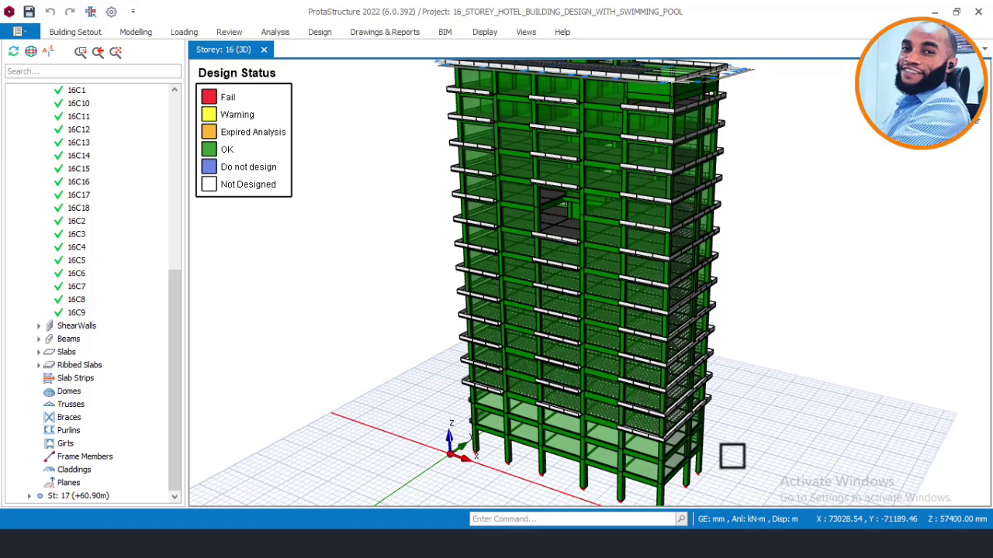
middle_drag(713, 350, 655, 427)
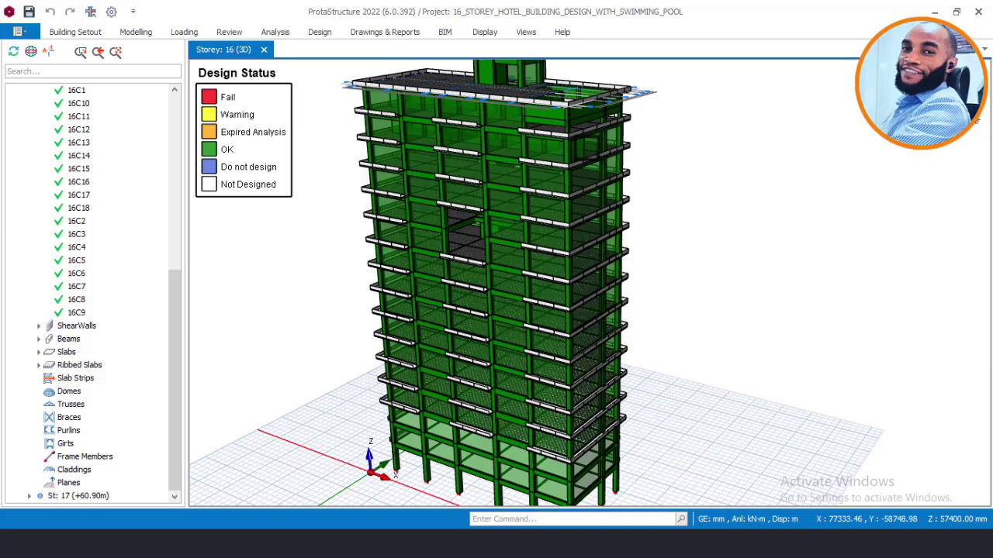
mouse_move(577, 169)
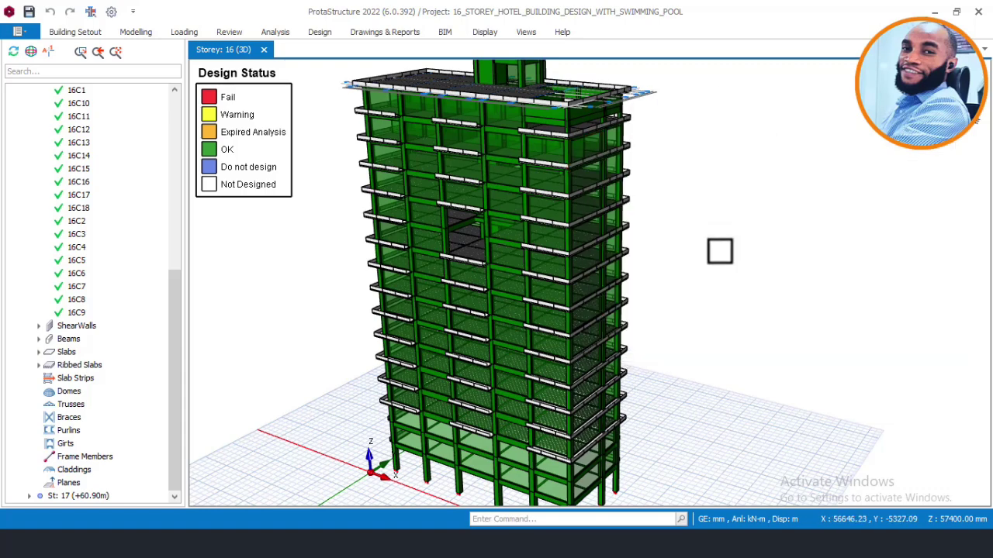
middle_drag(671, 268, 733, 266)
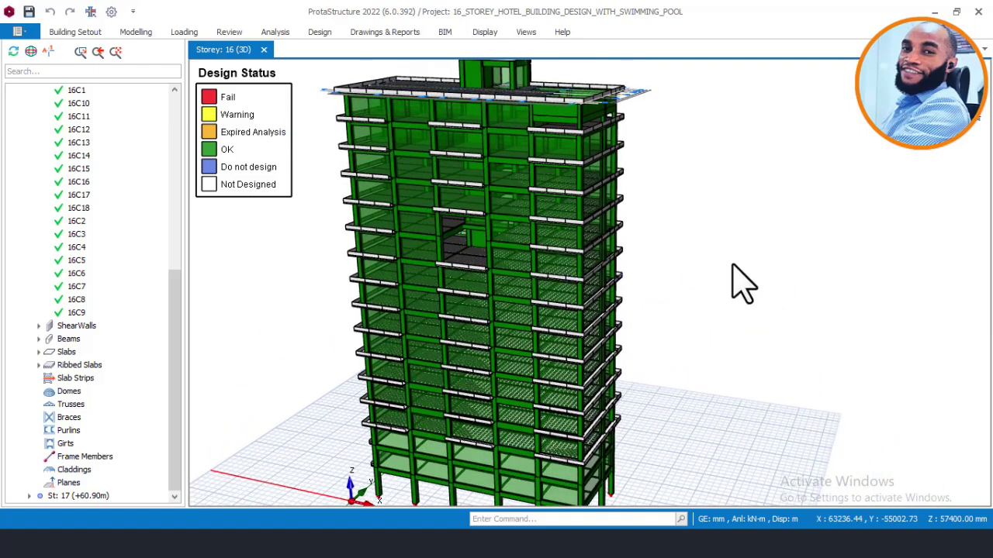
scroll(621, 219, up, 1)
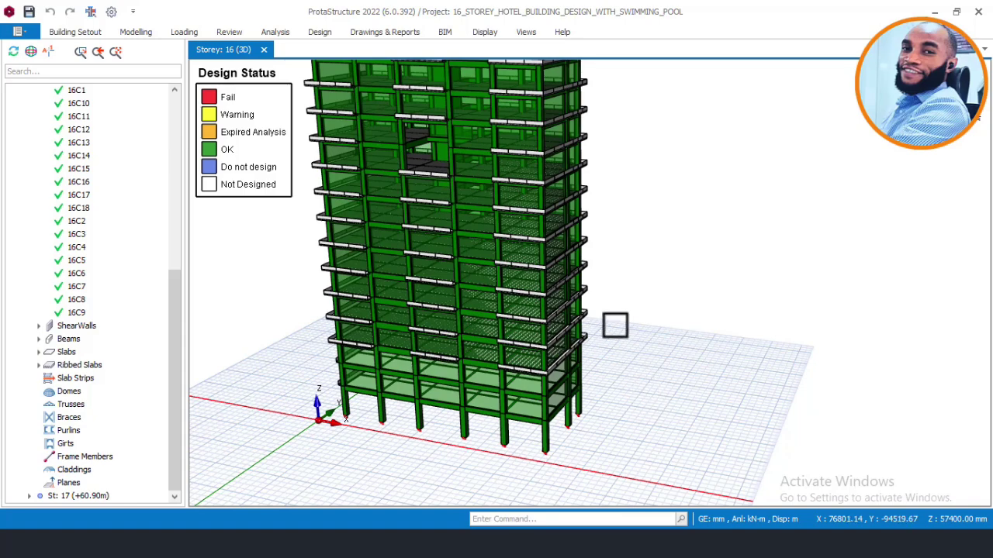
middle_drag(629, 339, 664, 439)
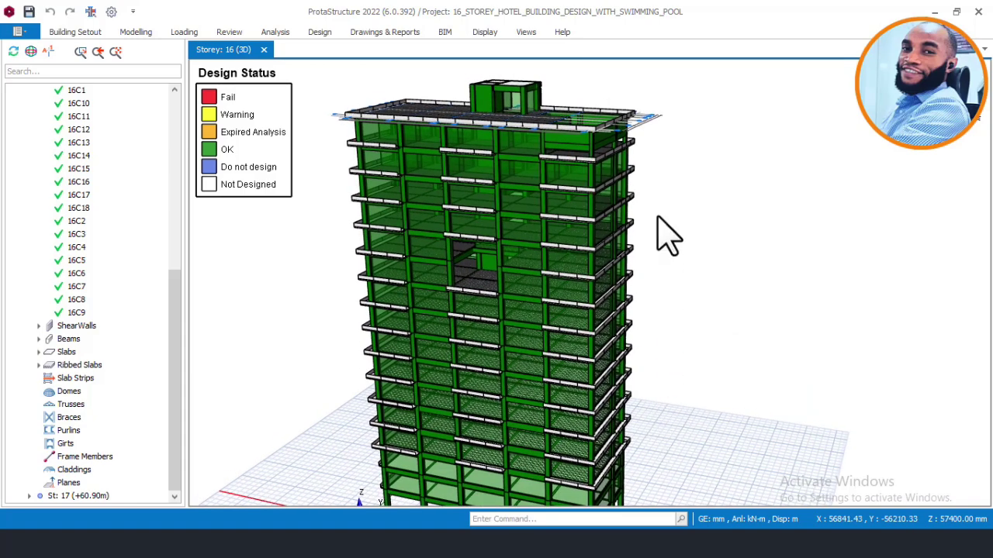
scroll(665, 233, up, 1)
middle_drag(645, 188, 643, 190)
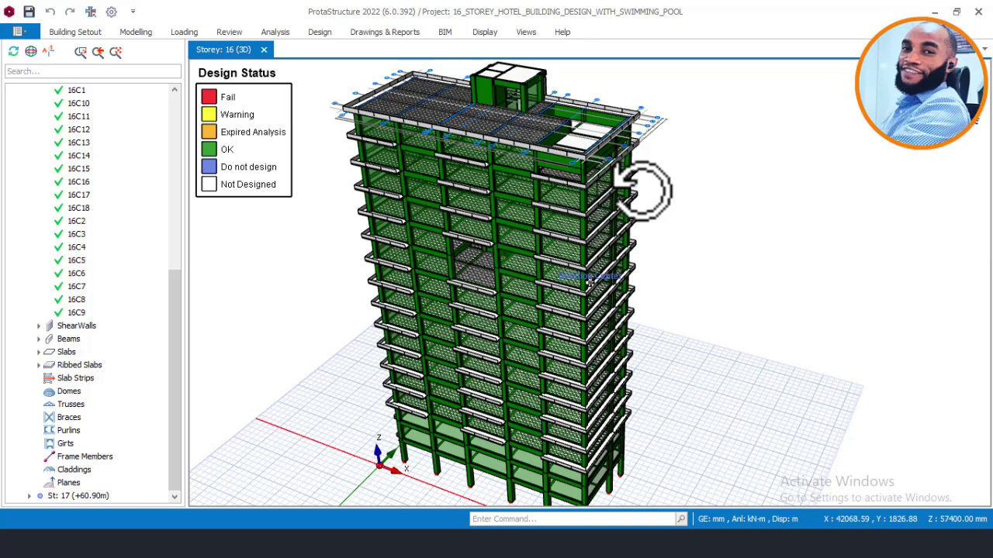
middle_drag(643, 190, 645, 191)
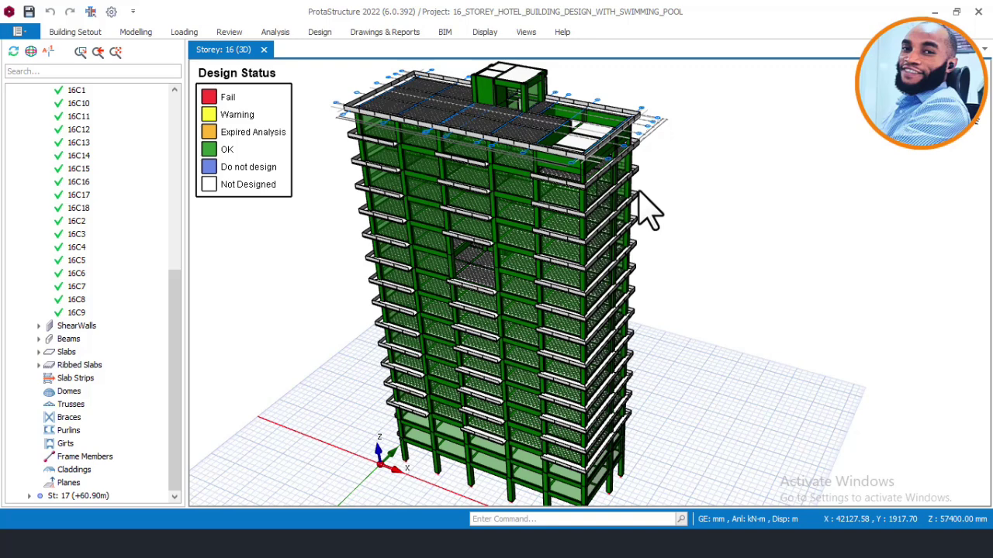
mouse_move(640, 192)
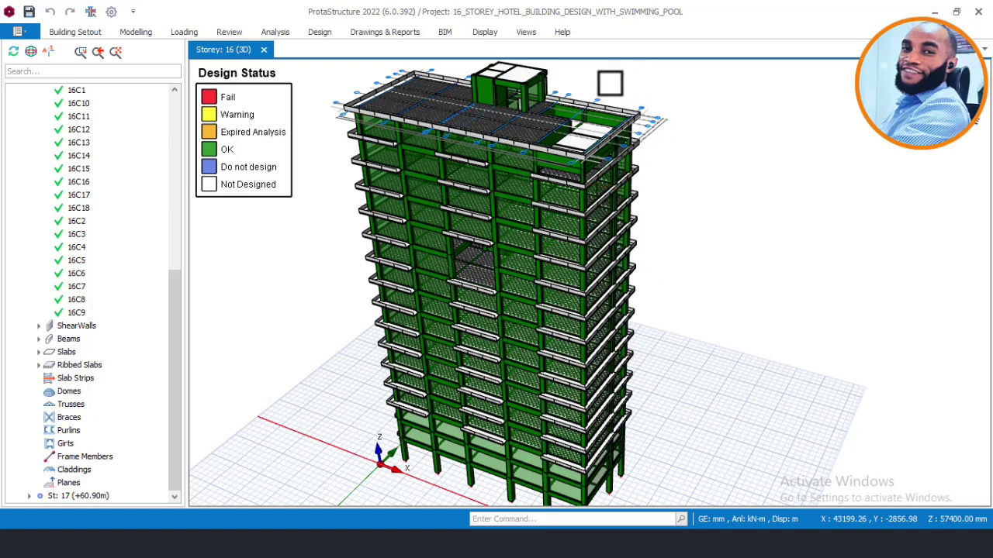
scroll(609, 81, up, 1)
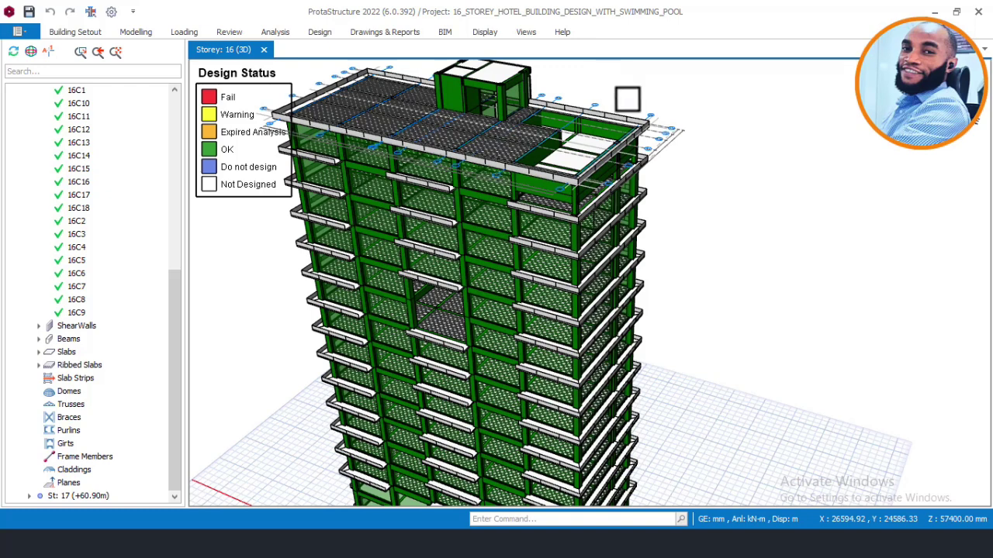
mouse_move(650, 115)
middle_down()
mouse_move(580, 100)
mouse_move(558, 115)
mouse_move(581, 124)
mouse_move(603, 117)
mouse_move(600, 104)
mouse_move(646, 121)
middle_up()
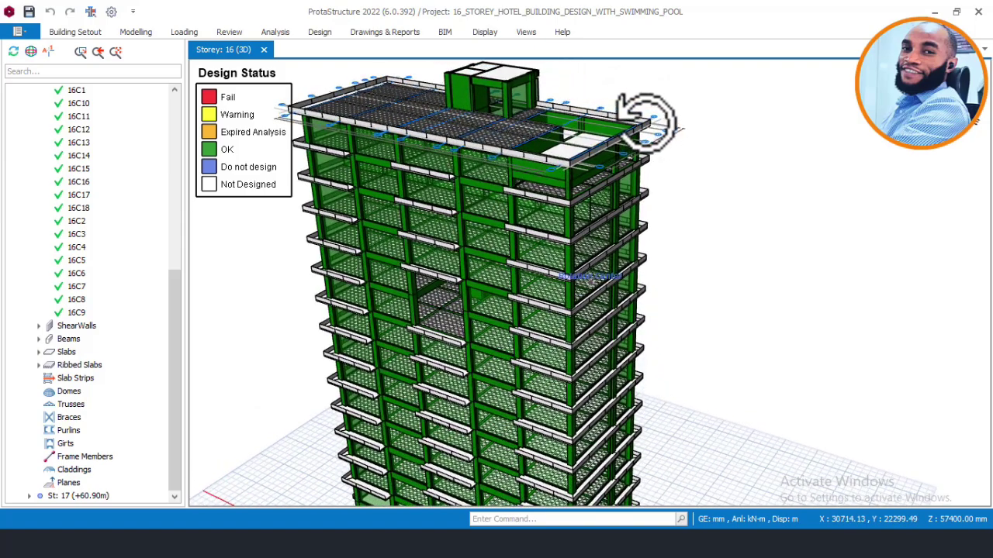
middle_drag(646, 121, 649, 122)
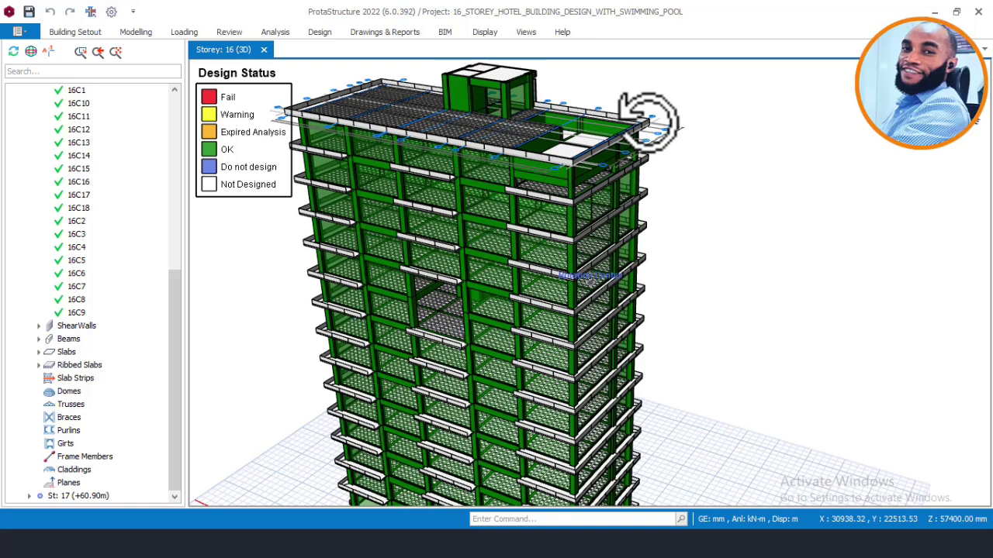
middle_drag(649, 122, 649, 122)
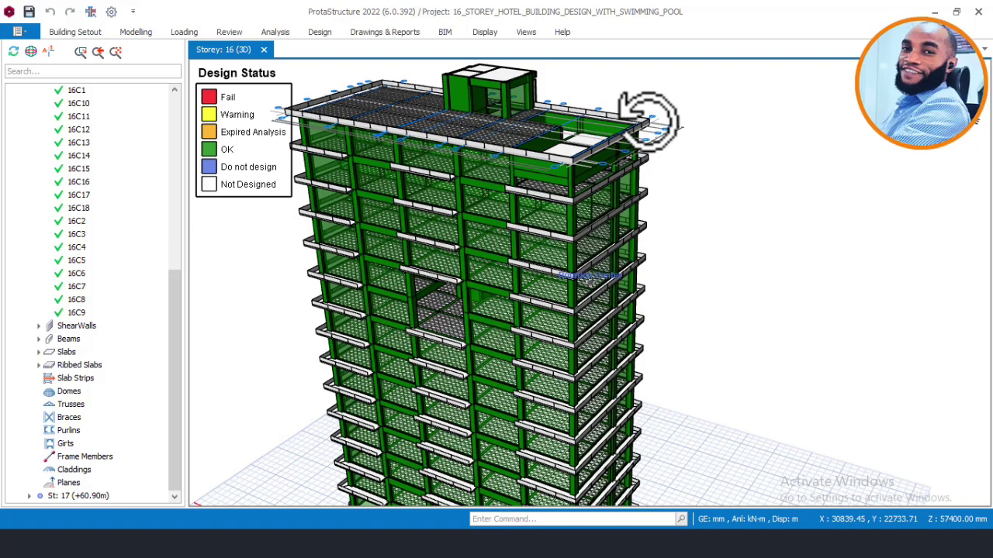
mouse_move(648, 122)
middle_down()
mouse_move(638, 104)
mouse_move(607, 116)
mouse_move(634, 116)
middle_up()
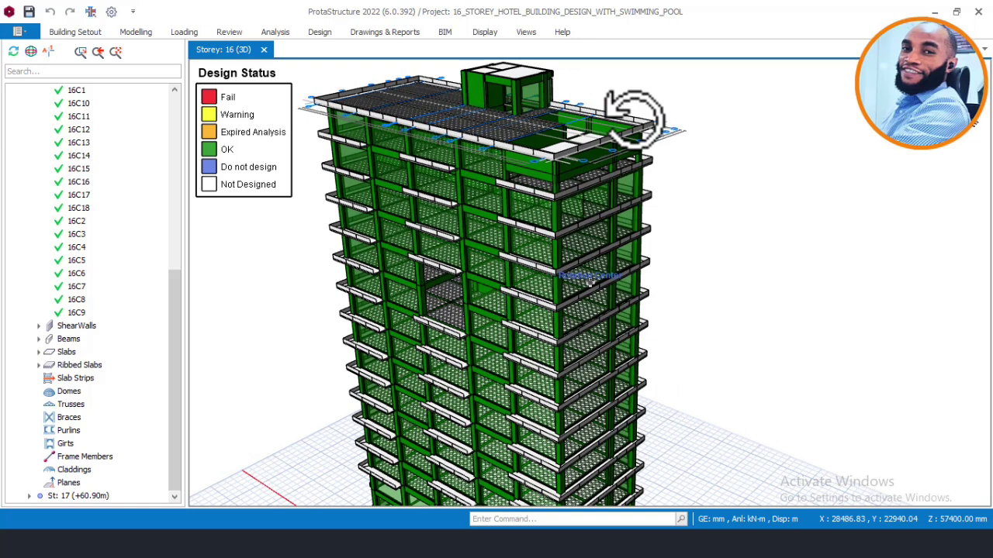
middle_drag(634, 116, 635, 117)
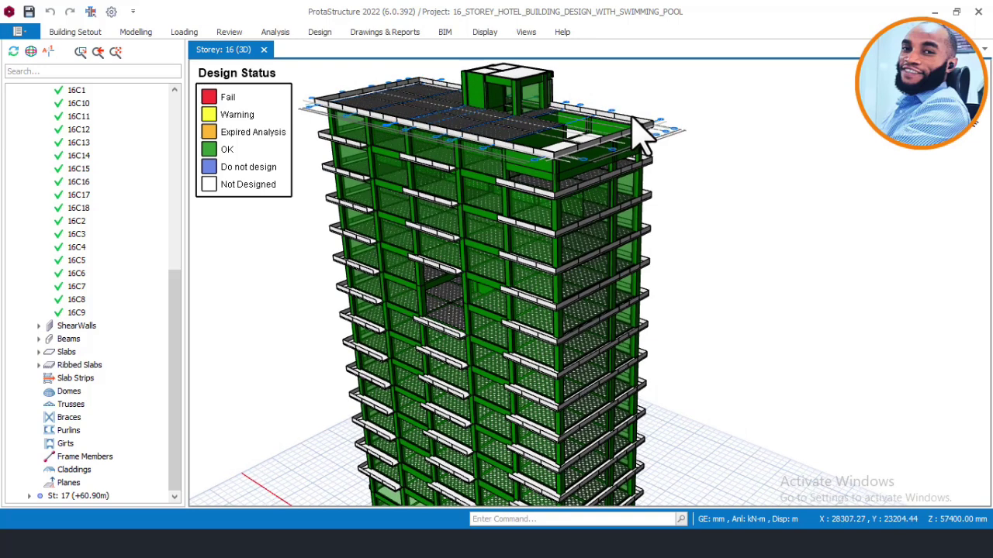
mouse_move(632, 118)
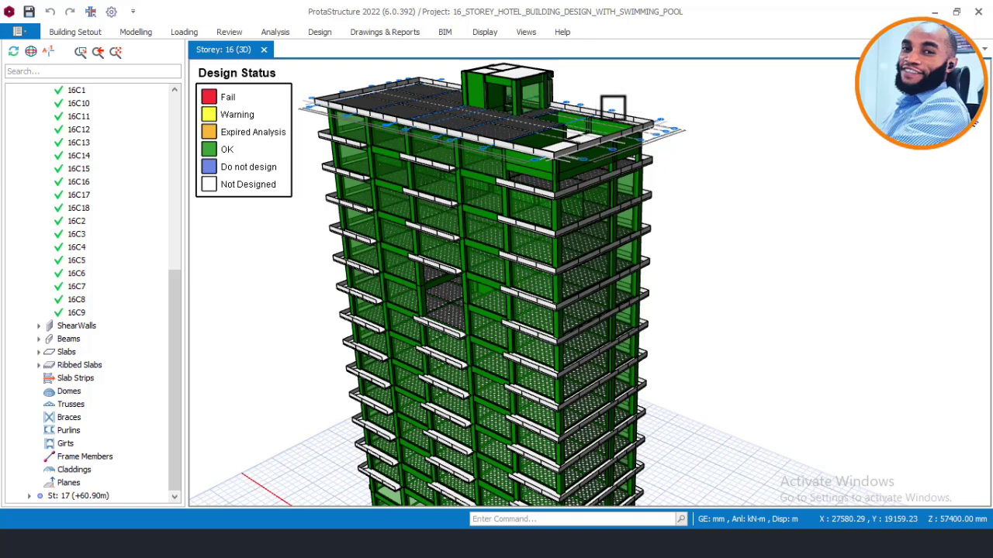
middle_drag(625, 116, 656, 93)
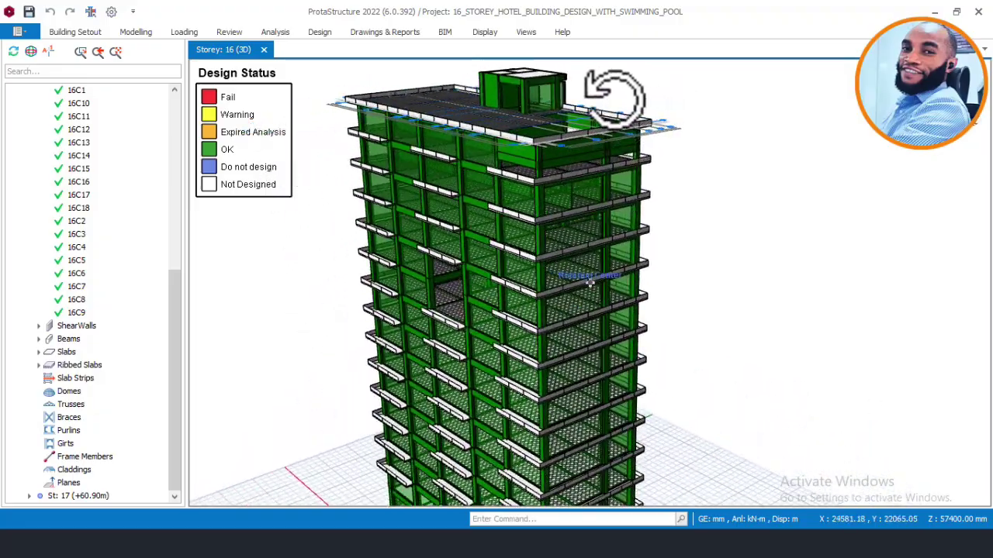